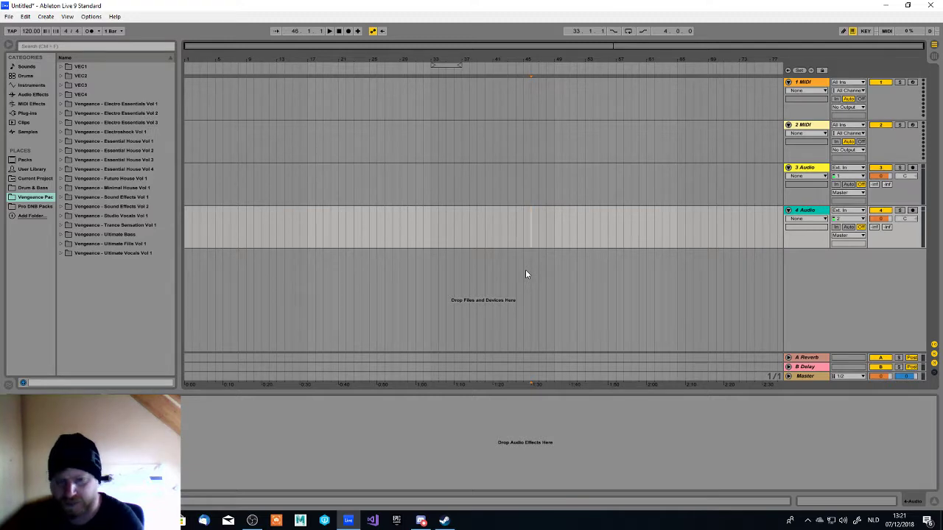
- Rename the first MIDI track to Bassdrum and the second MIDI track to Snare
left_click(805, 84)
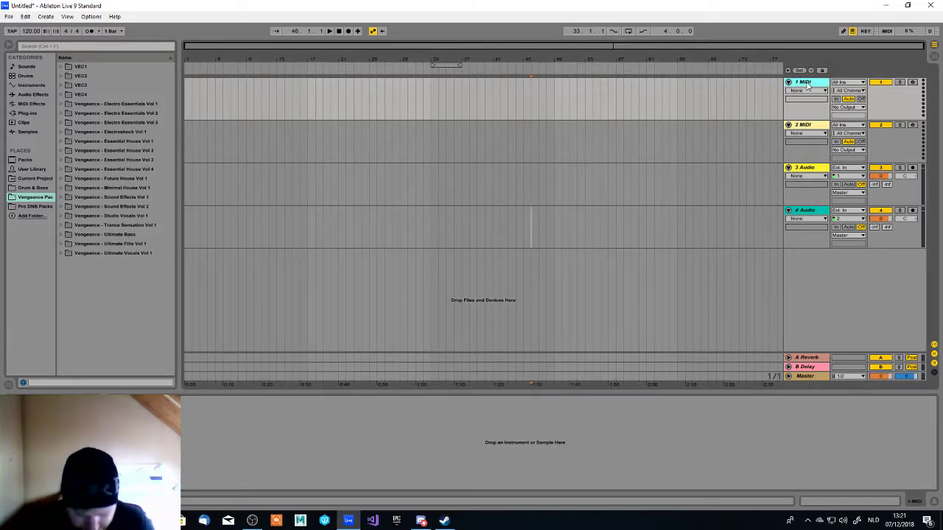
key("ctrl+r")
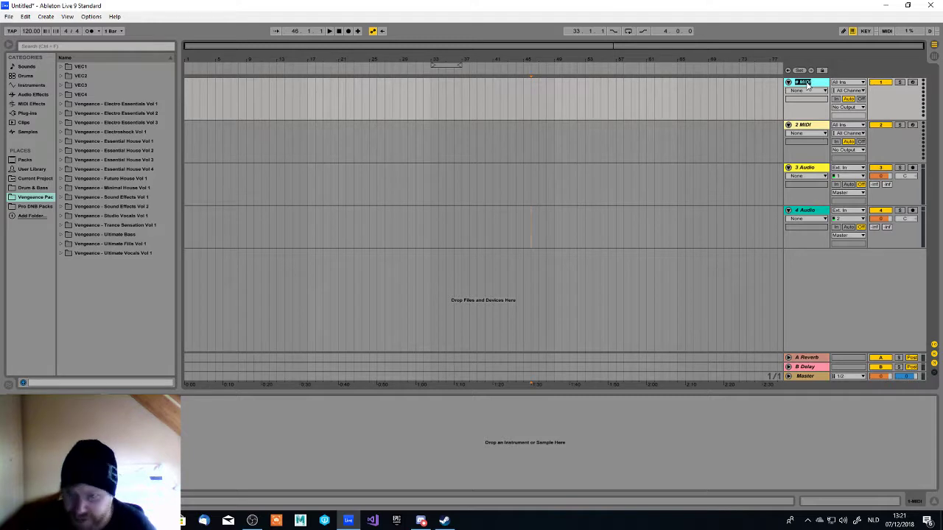
type("Bassdrum")
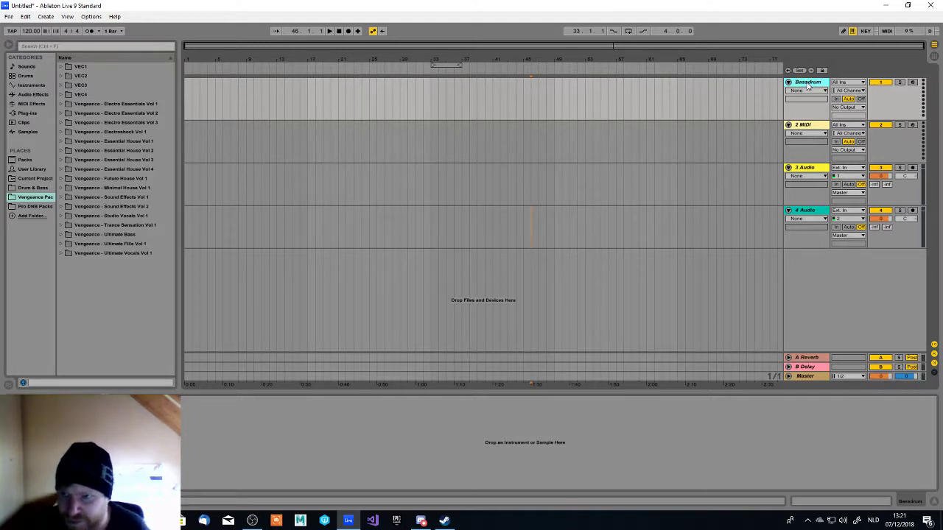
left_click(806, 128)
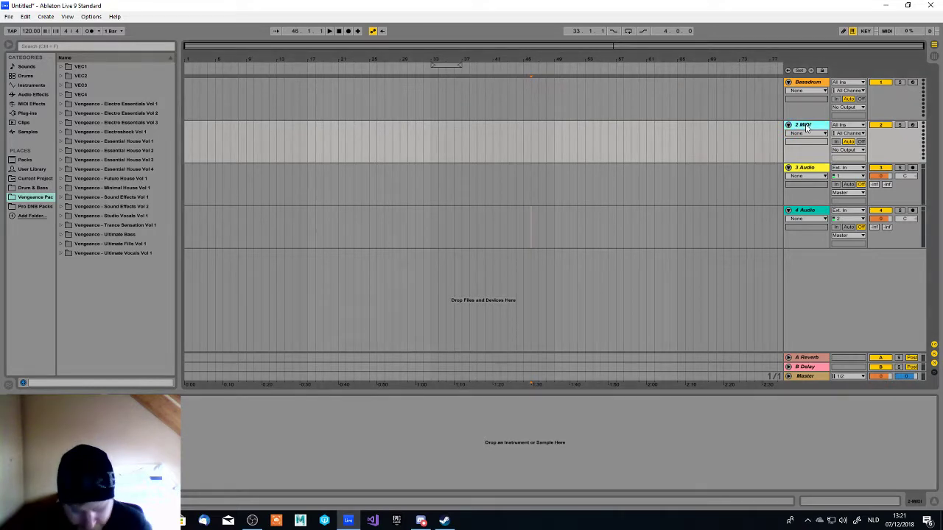
key("ctrl+r")
type("Snare")
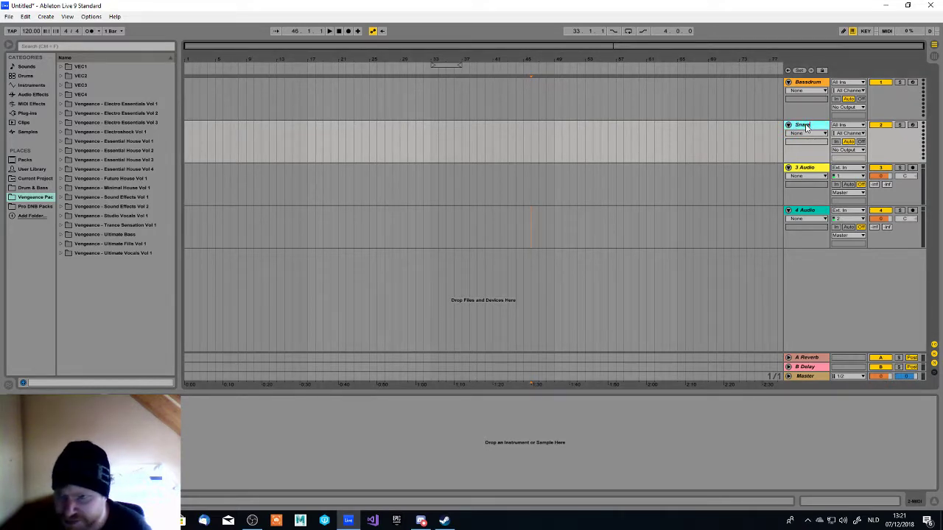
key("Return")
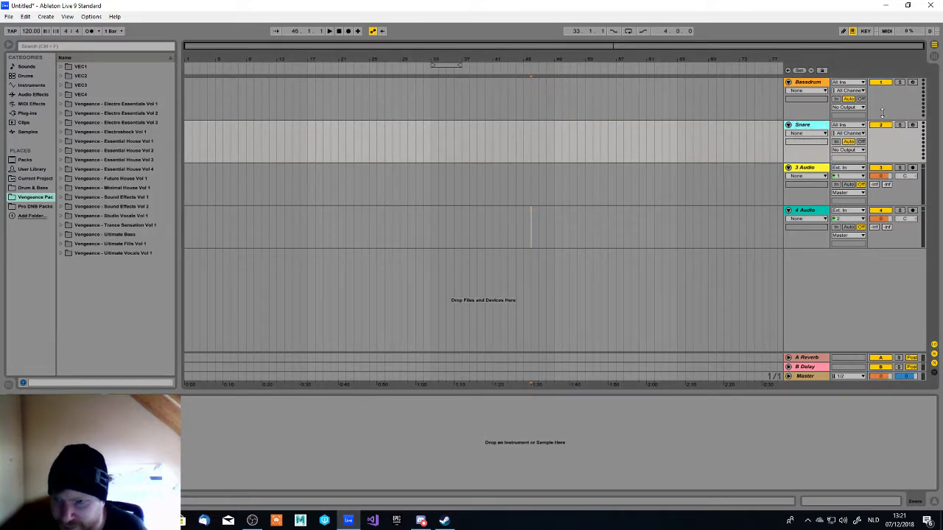
- Delete both audio tracks, 3 Audio and 4 Audio, from the arrangement
left_click(808, 171)
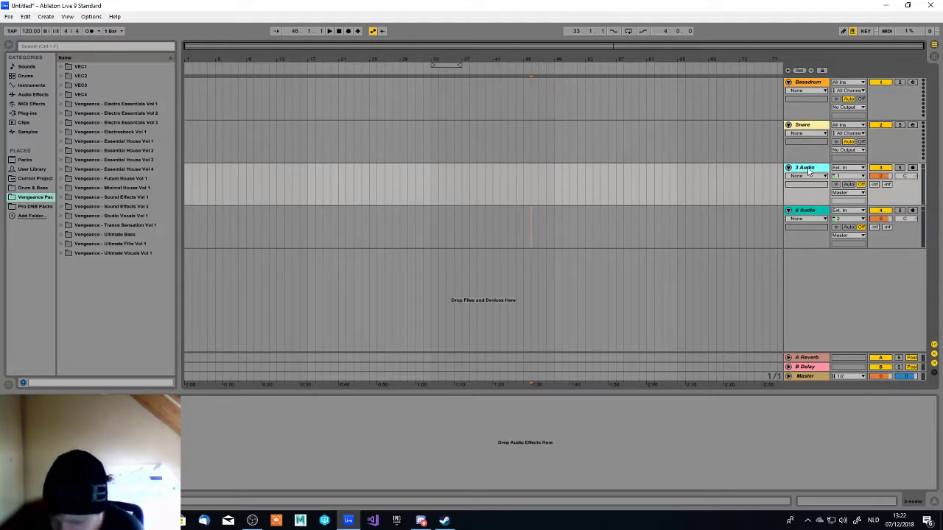
key("Delete")
key("Delete")
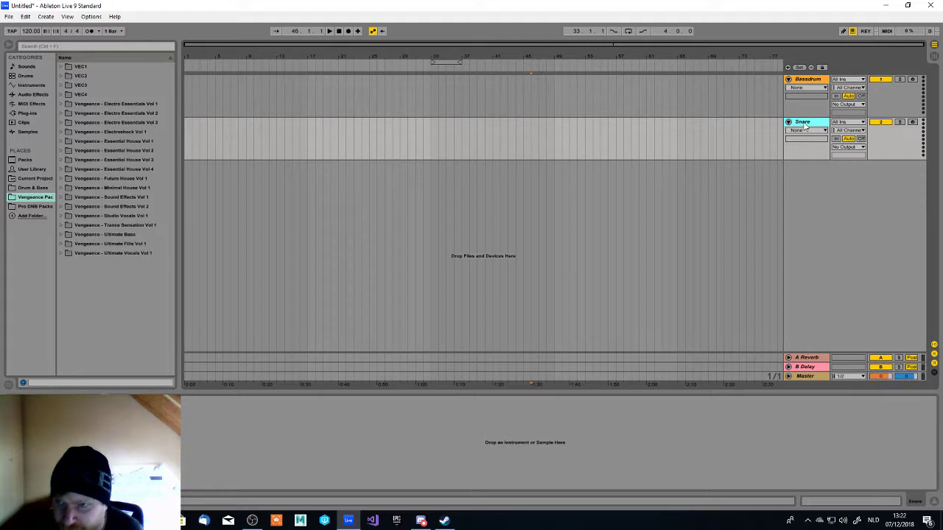
- Insert a new MIDI track below the Snare track and name it Hihats
right_click(805, 126)
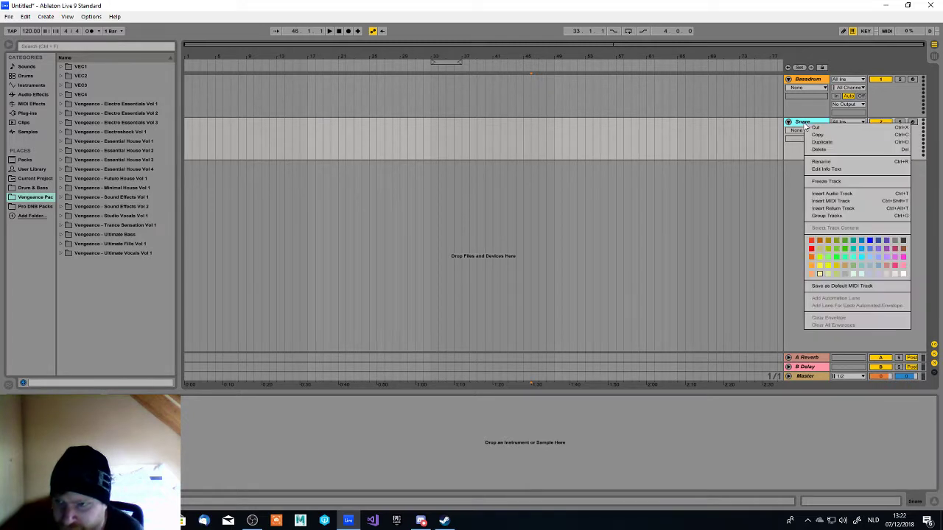
left_click(830, 201)
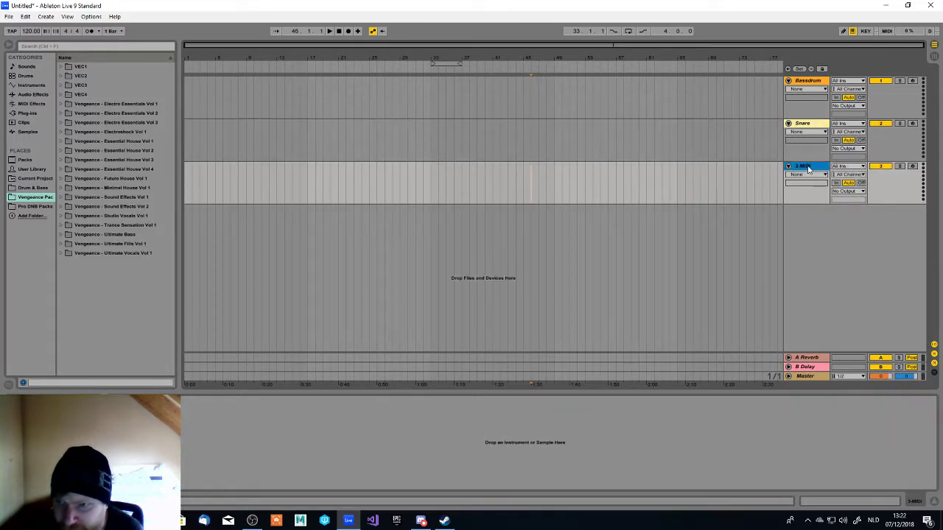
key("ctrl+r")
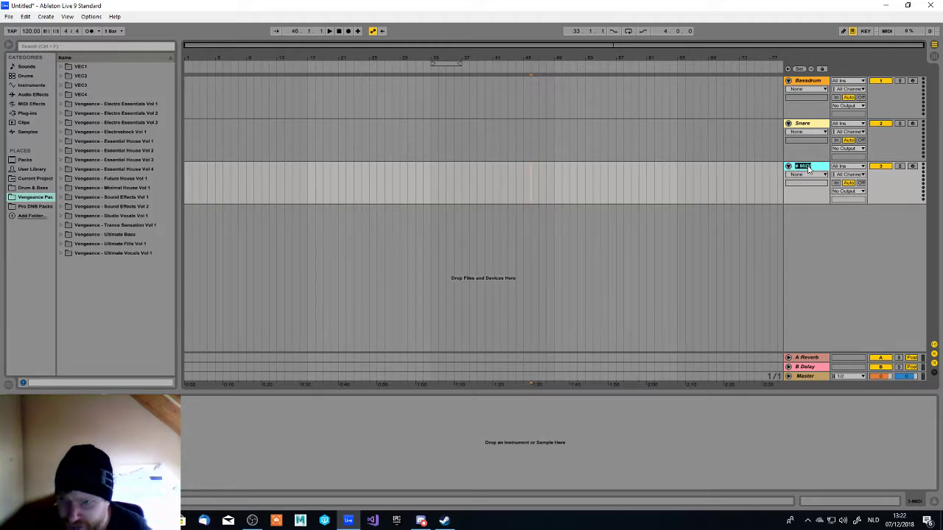
type("Hihats")
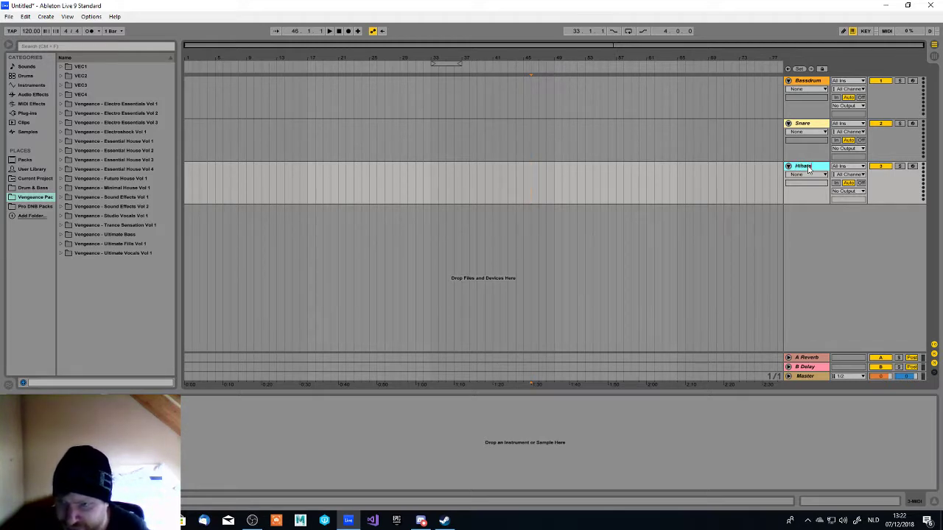
key("Return")
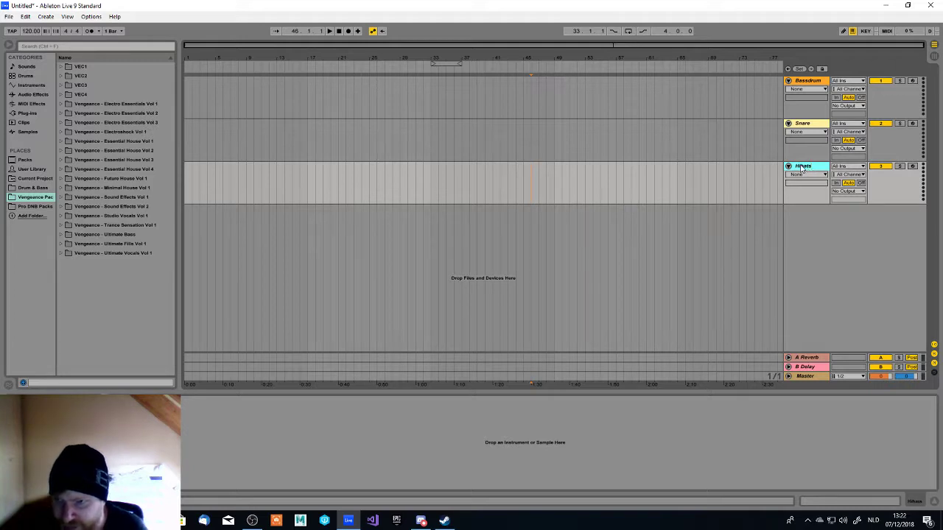
- Group the Bassdrum, Snare and Hihats tracks and name the group Drum GRP
left_click(809, 82)
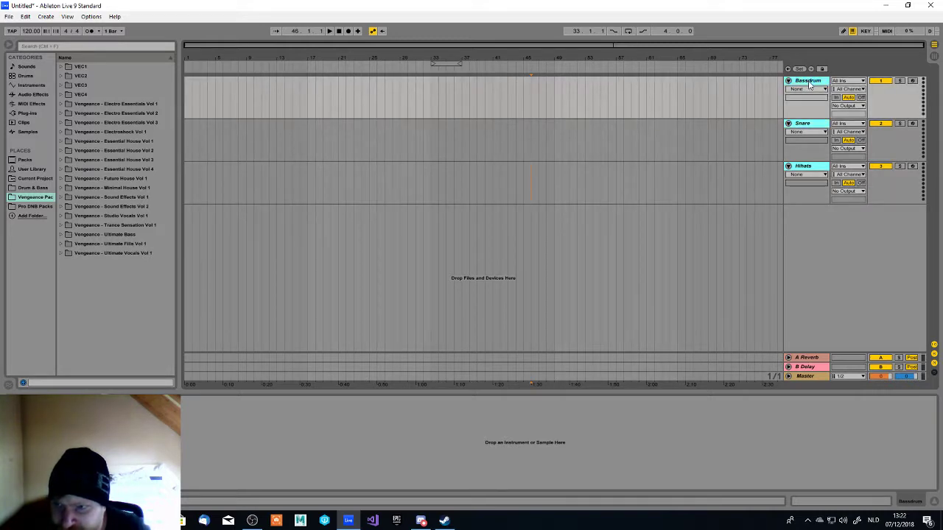
right_click(808, 84)
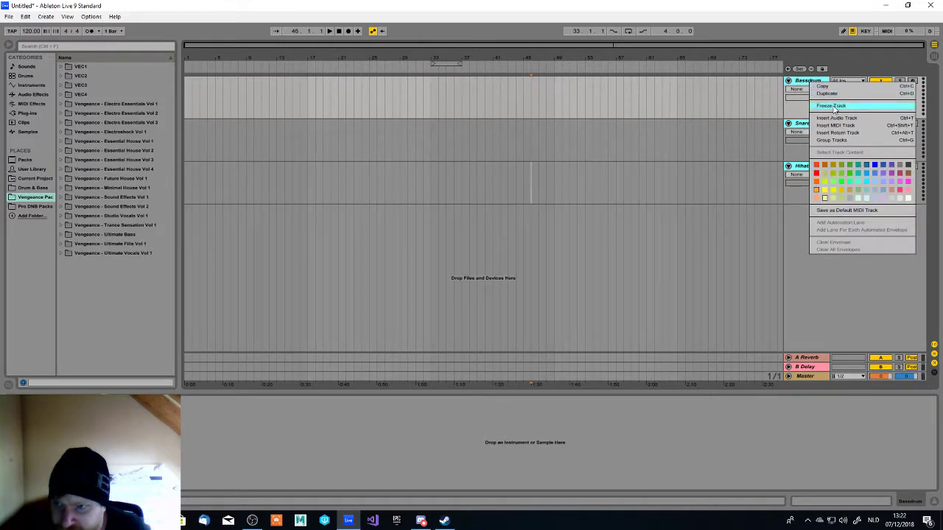
left_click(832, 140)
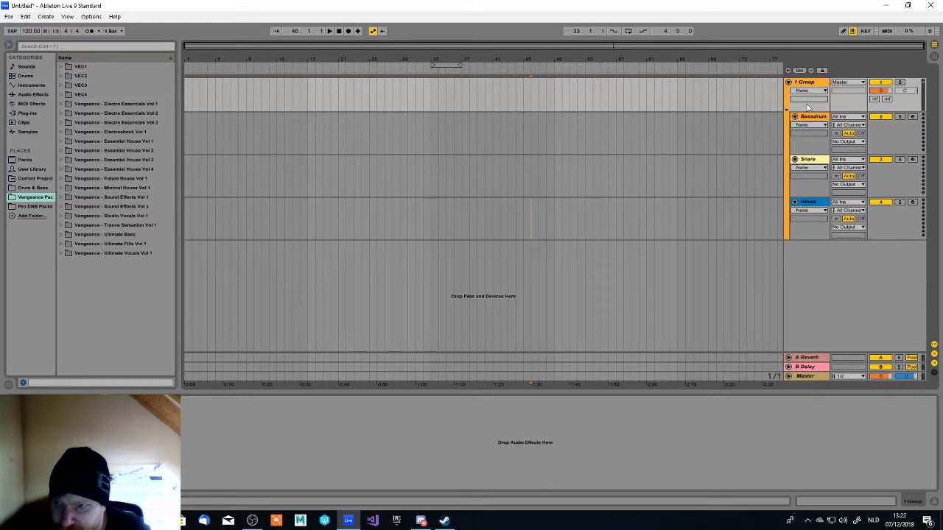
left_click(808, 83)
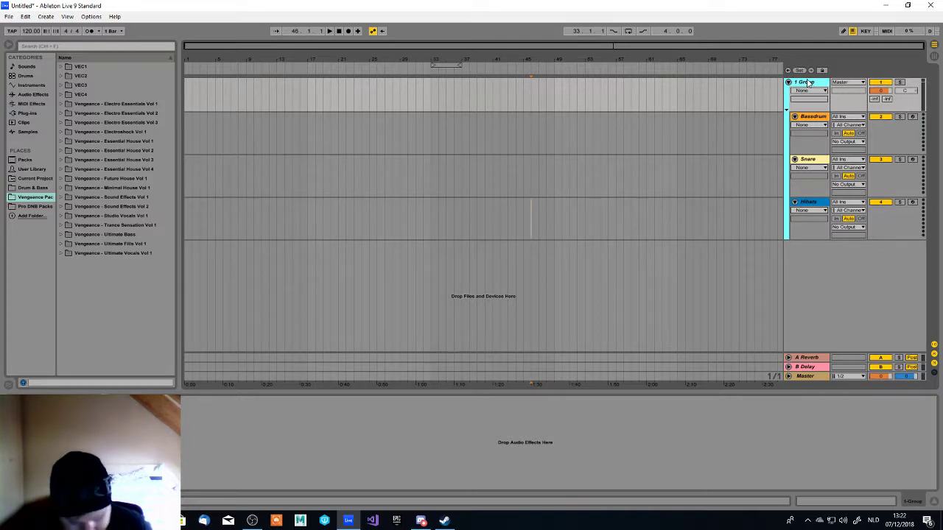
key("ctrl+r")
type("D")
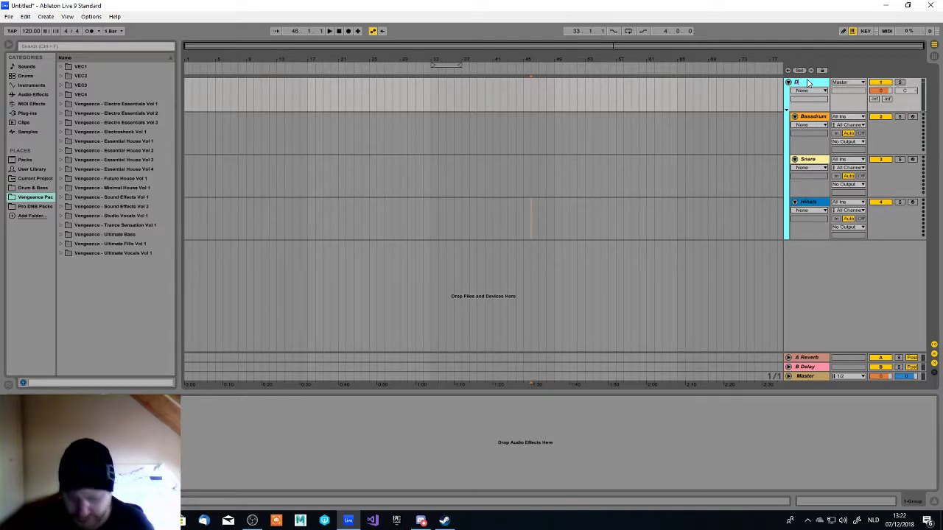
type("rum GRP")
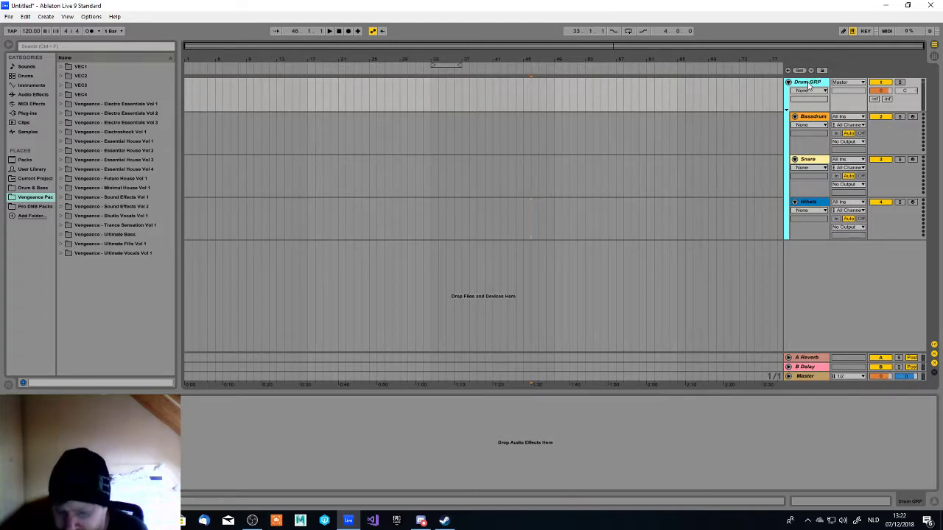
- Color the Drum GRP group track red and the Bassdrum track orange
right_click(808, 86)
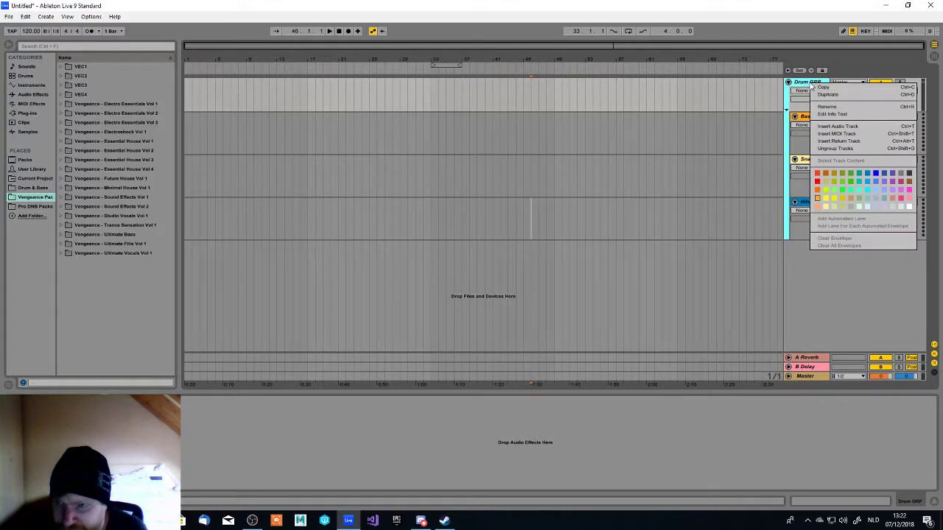
left_click(817, 182)
right_click(813, 120)
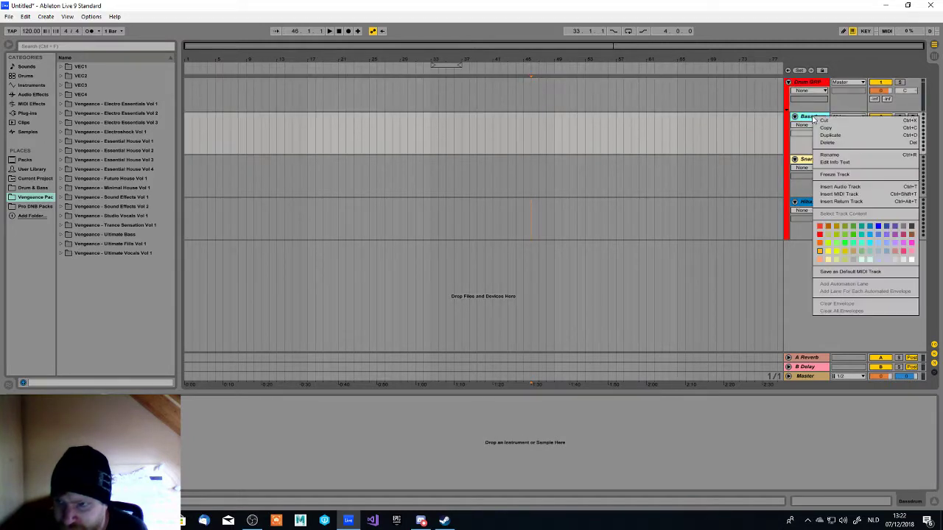
left_click(820, 243)
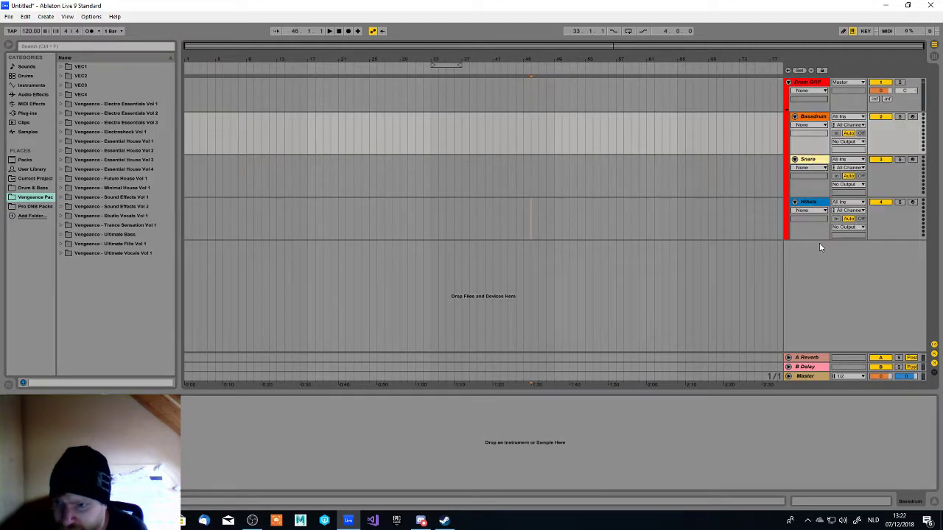
- Color the Snare track green and the Hihats track turquoise
left_click(810, 156)
right_click(812, 160)
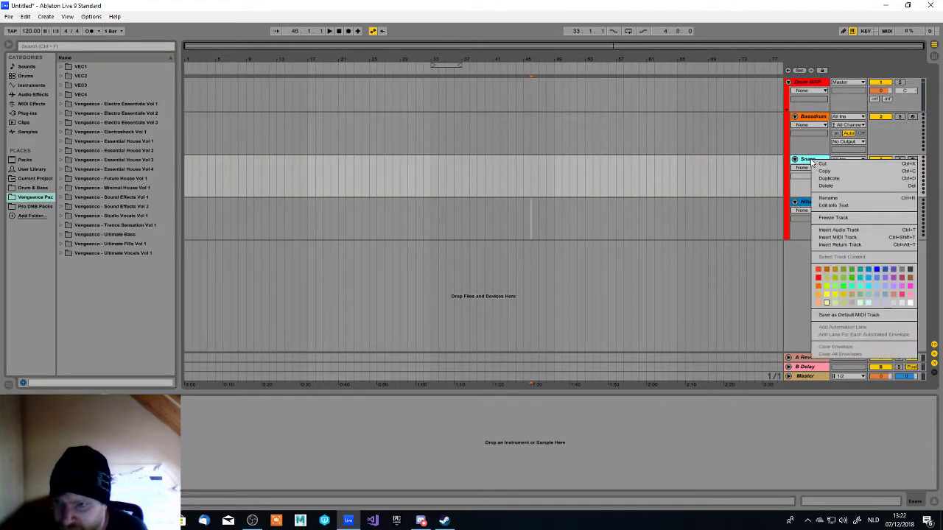
left_click(851, 271)
left_click(810, 205)
right_click(810, 204)
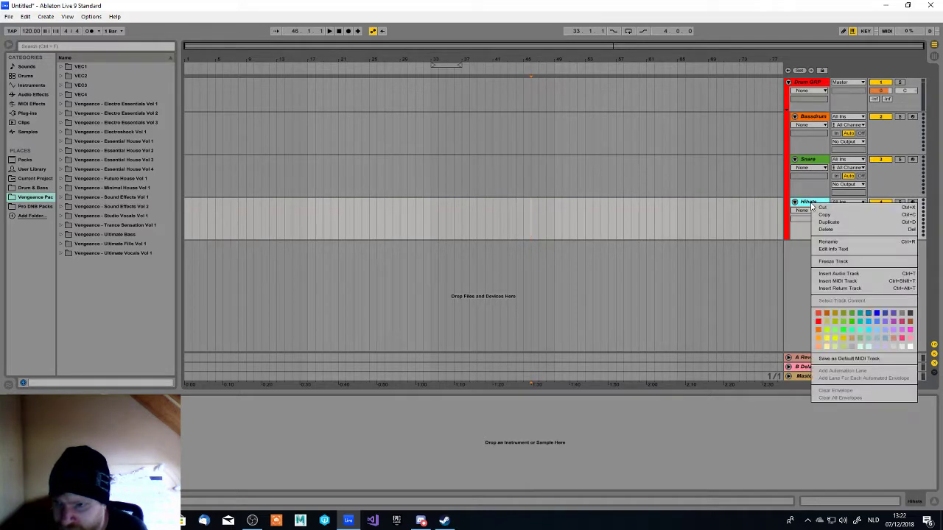
left_click(859, 329)
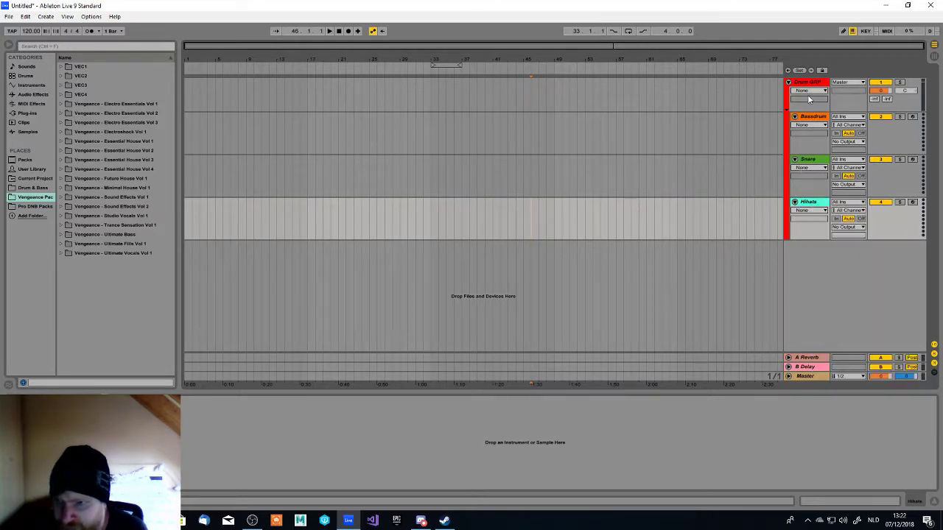
- Insert an empty four-bar MIDI clip on the Bassdrum track from bar 33 to bar 37
left_click(812, 120)
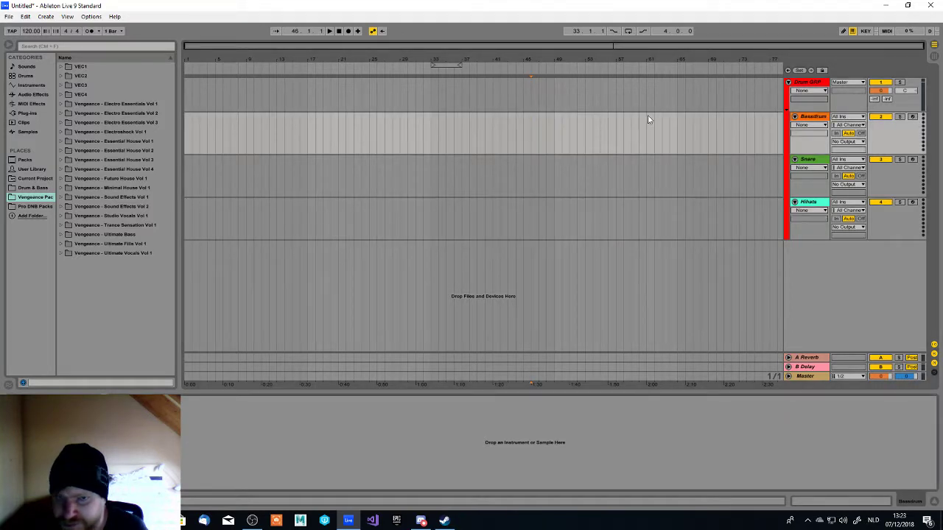
left_click(441, 70)
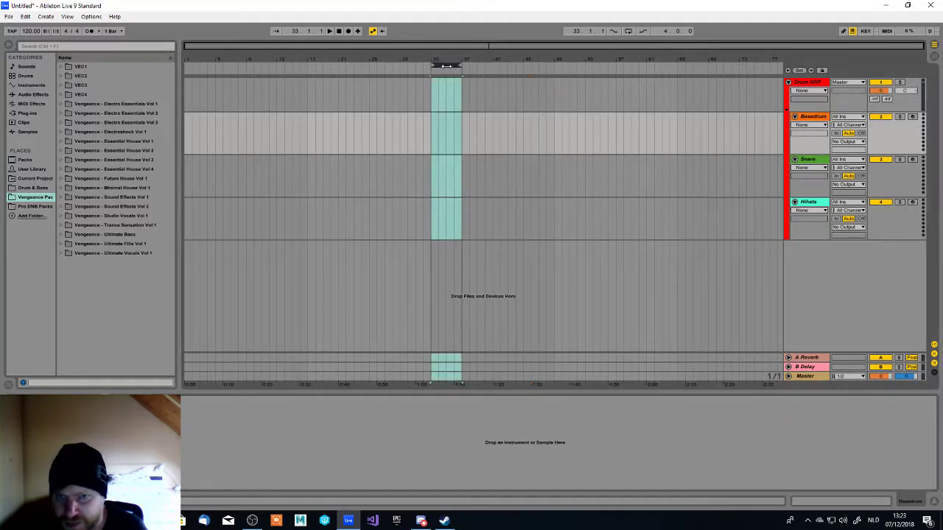
left_click(432, 119)
left_click_drag(432, 122, 461, 125)
right_click(452, 121)
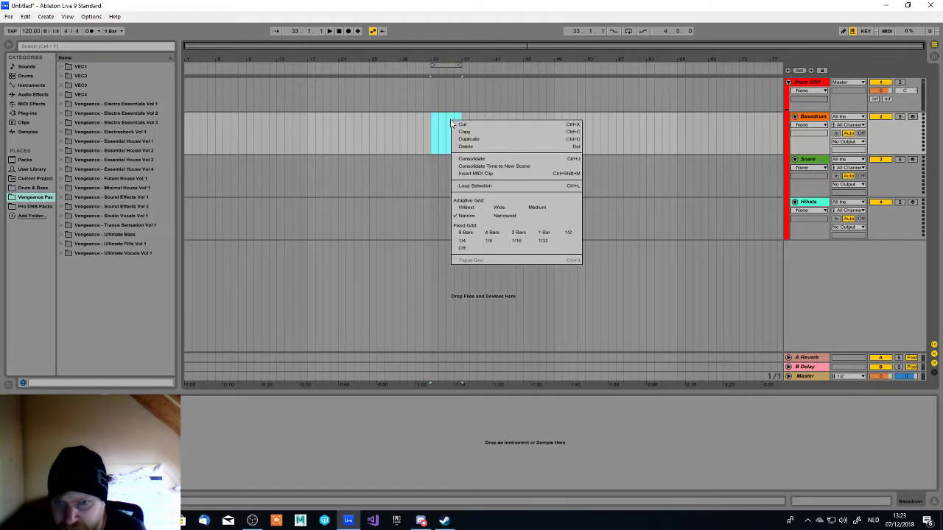
left_click(475, 174)
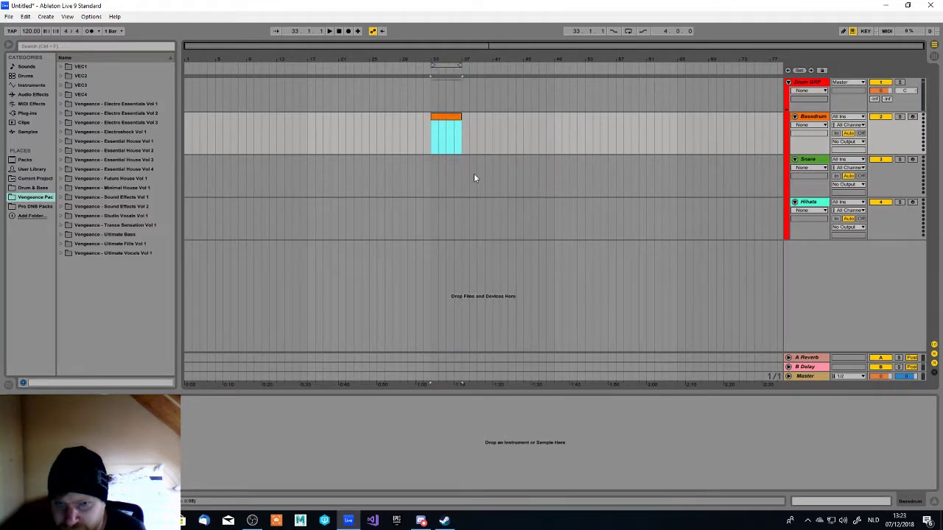
- Insert empty MIDI clips from bar 33 to bar 37 on the Snare and Hihats tracks
left_click_drag(431, 165, 460, 165)
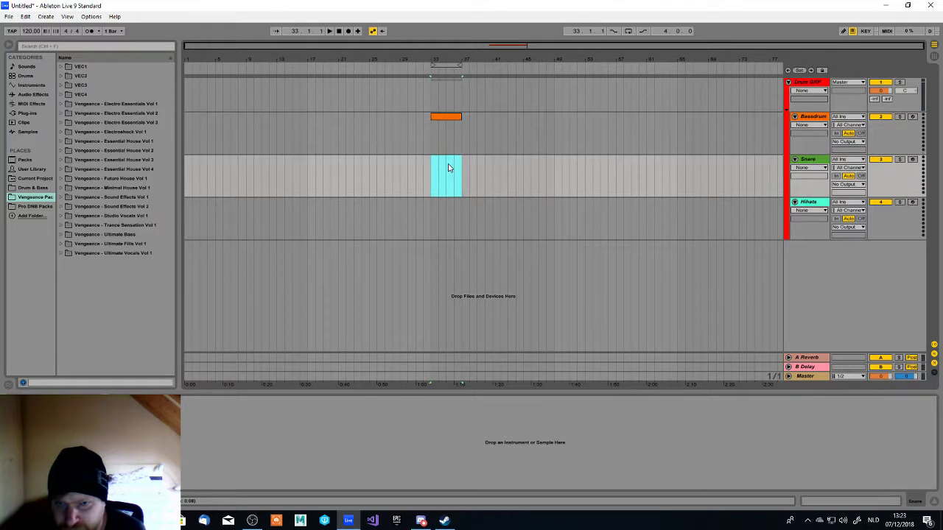
right_click(444, 163)
left_click(468, 215)
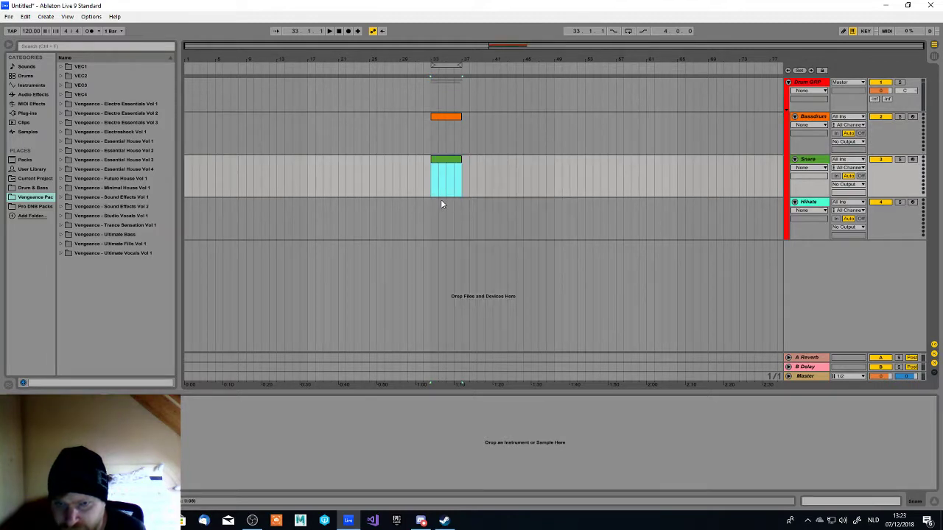
left_click_drag(433, 212, 461, 206)
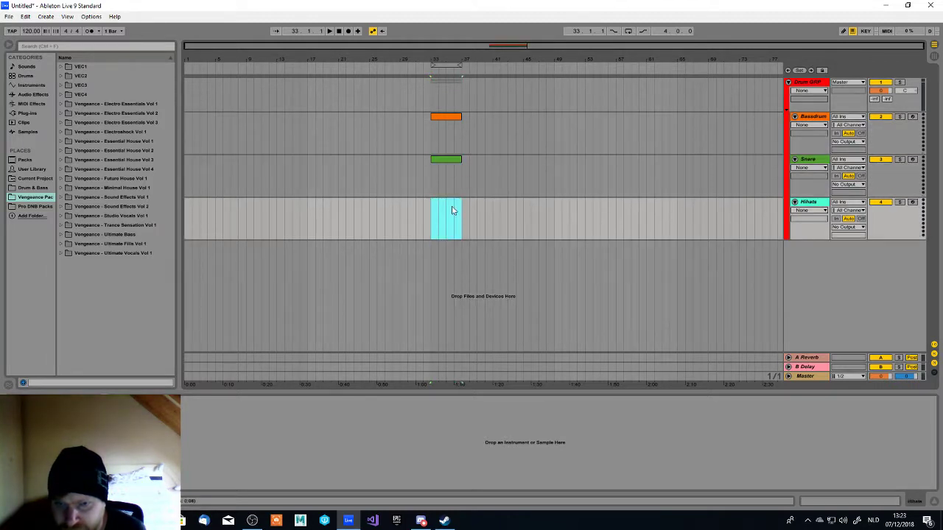
right_click(443, 207)
left_click(465, 256)
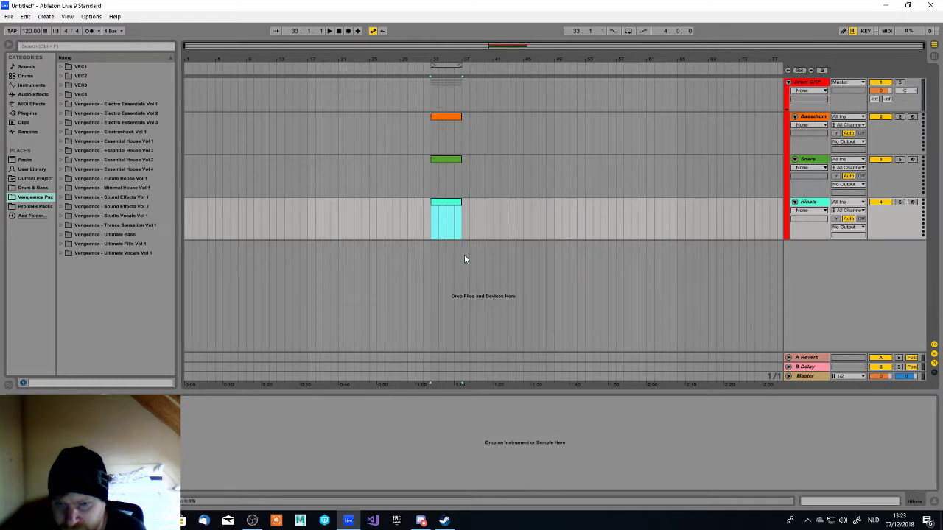
- Select the loop range from bar 33 to bar 37 and turn on arrangement looping
left_click(449, 176)
left_click(453, 118)
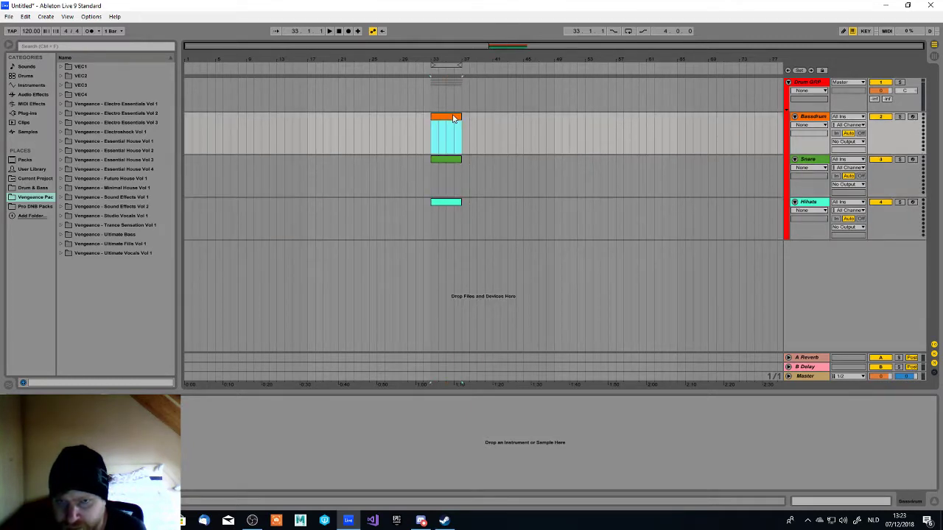
left_click(448, 65)
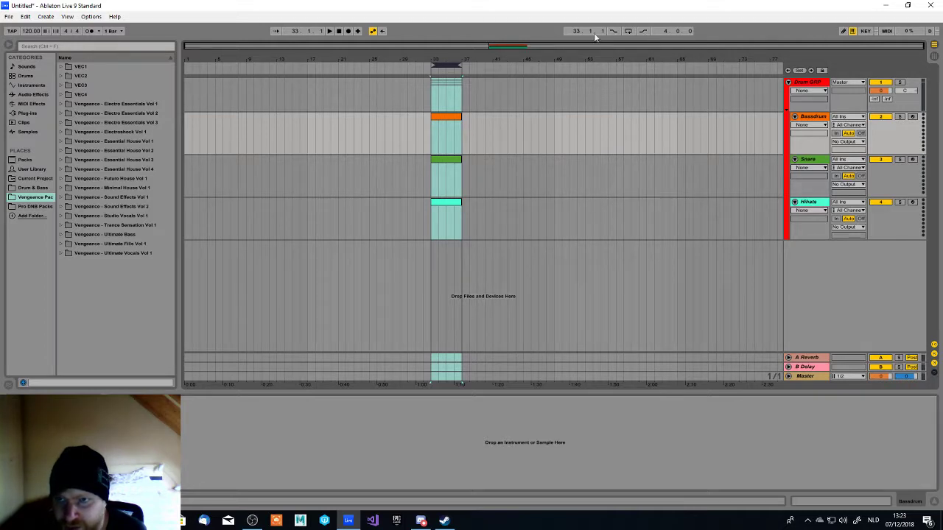
left_click(628, 32)
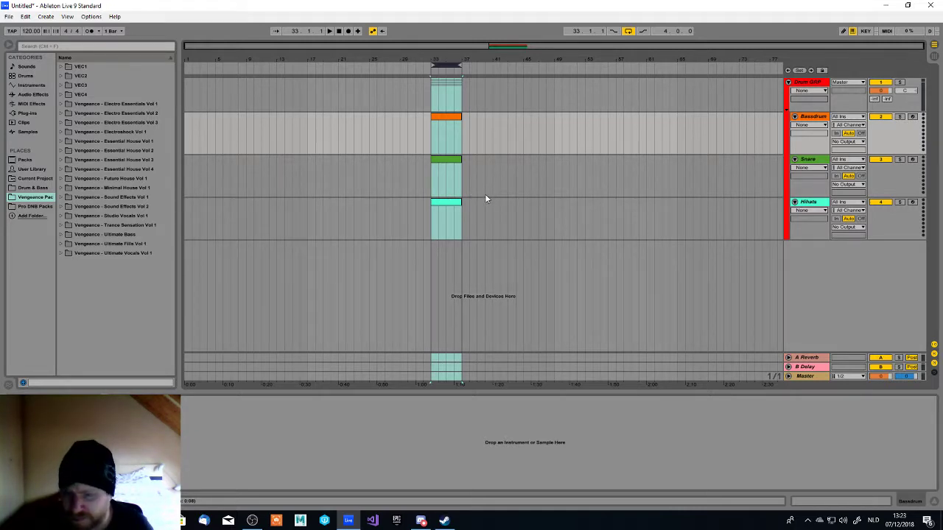
- Load an Impulse instrument onto the Bassdrum track
left_click(809, 119)
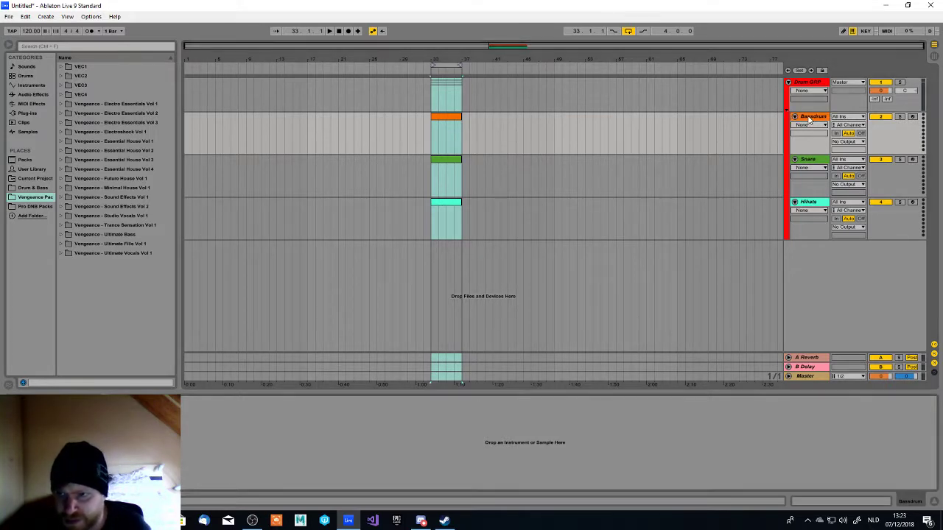
left_click(32, 86)
left_click(88, 87)
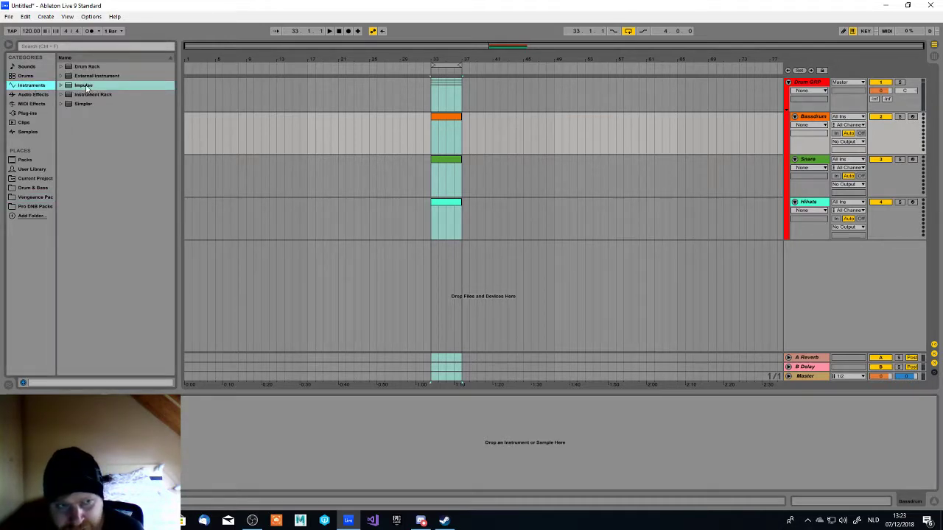
double_click(87, 88)
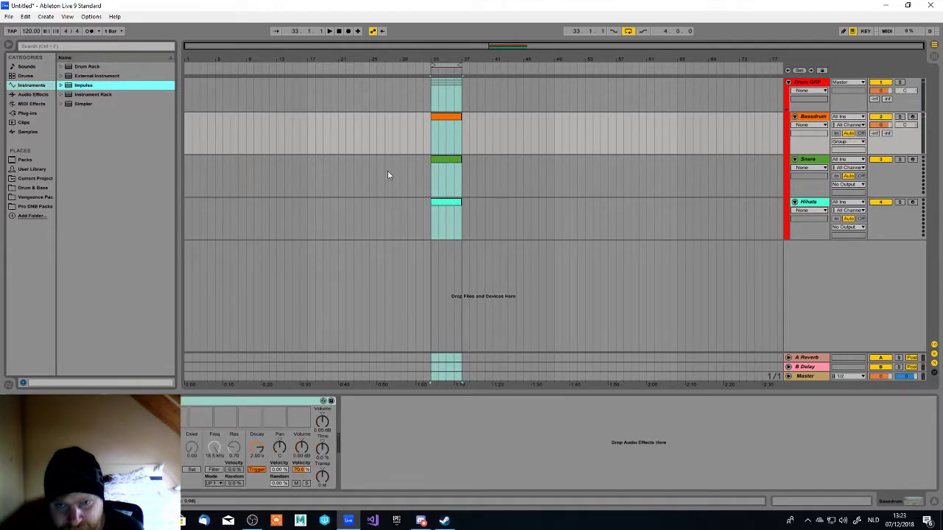
- Load an Impulse instrument onto each of the Snare and Hihats tracks
left_click(810, 160)
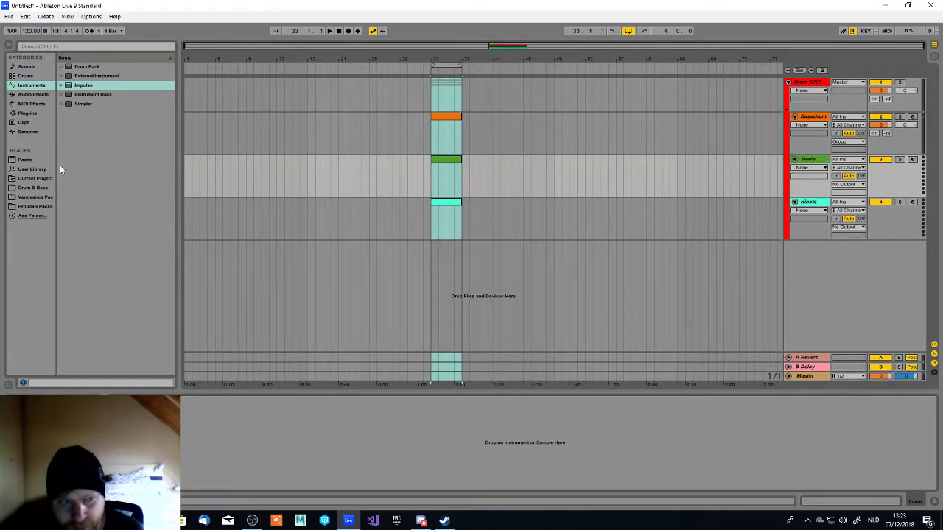
double_click(84, 87)
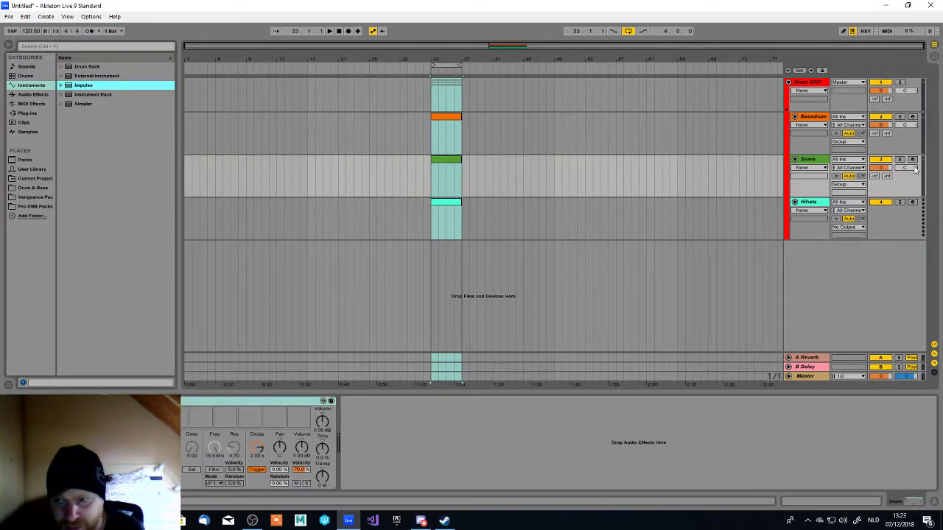
left_click(806, 207)
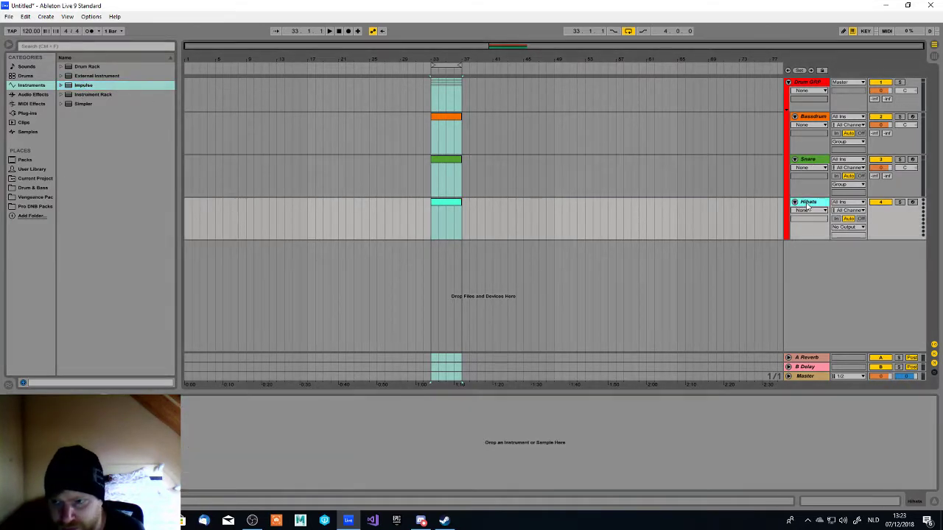
double_click(83, 86)
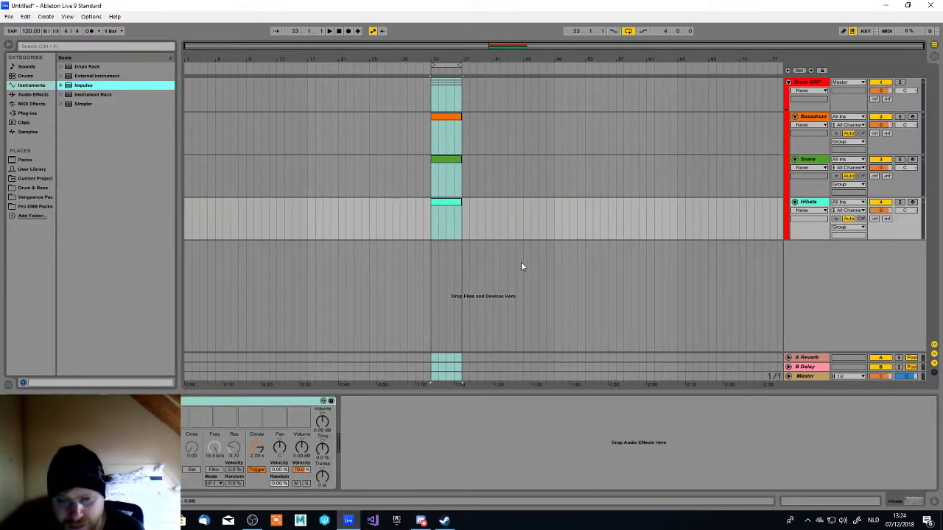
- With the Bassdrum track selected, open the UDB KCK drum hits folder of the SM_Picota_and_Kumbh_Underground pack in the Drum & Bass place
left_click(813, 122)
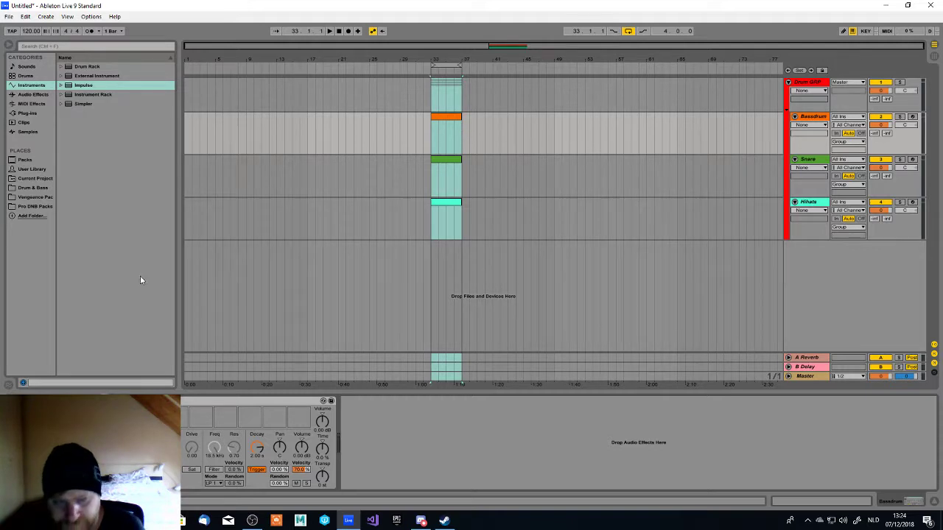
left_click(32, 188)
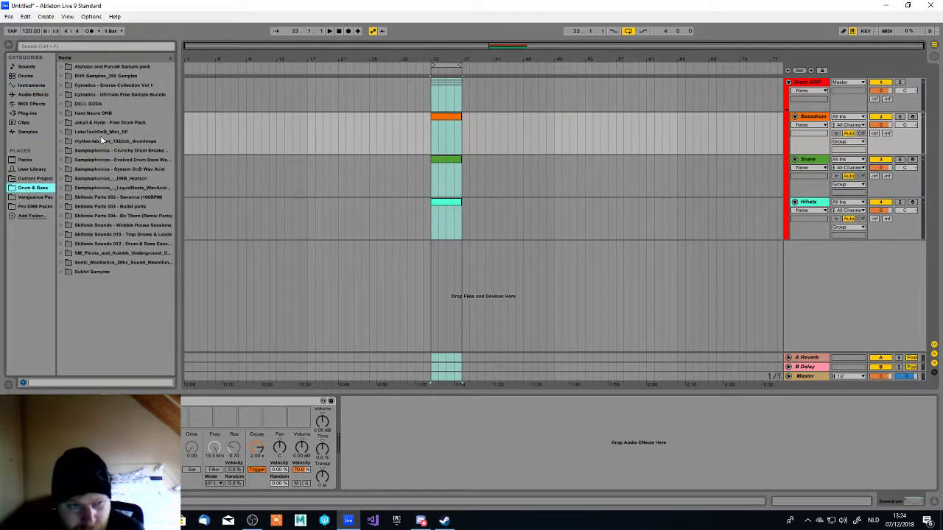
left_click(100, 253)
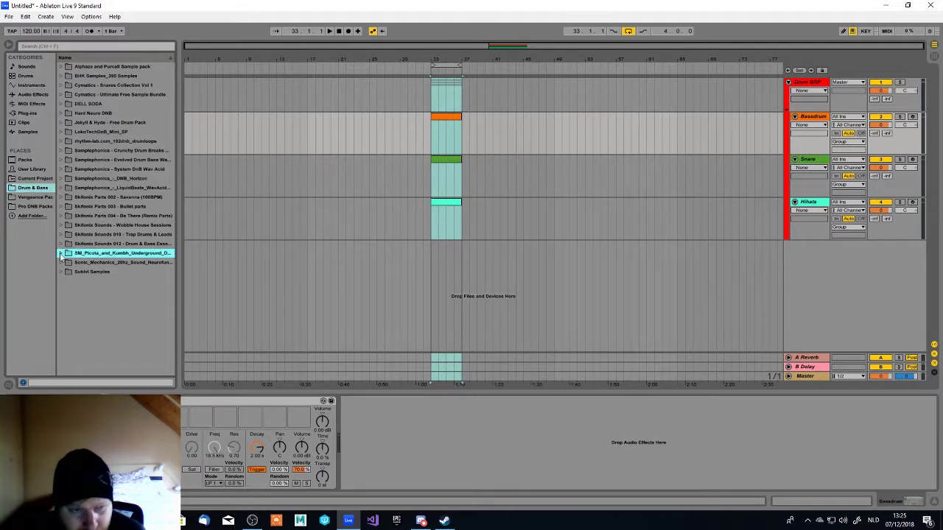
left_click(61, 253)
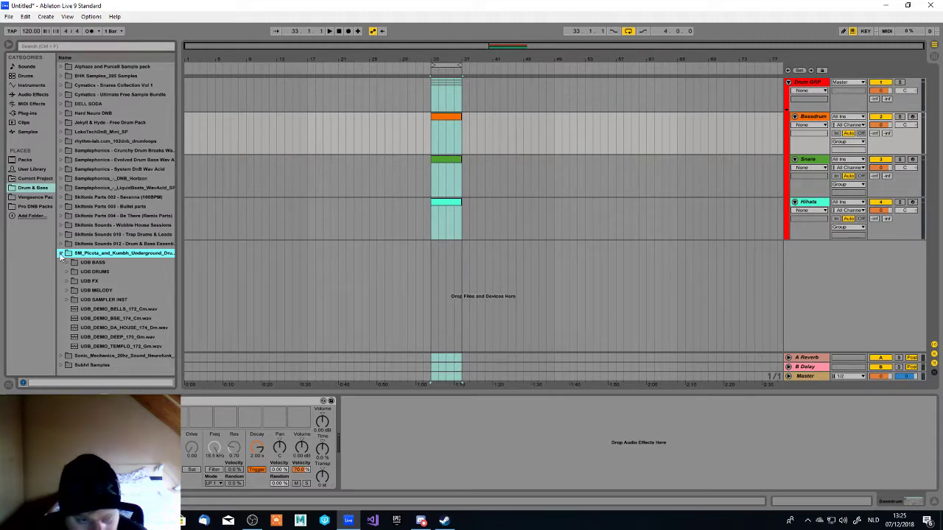
left_click(67, 272)
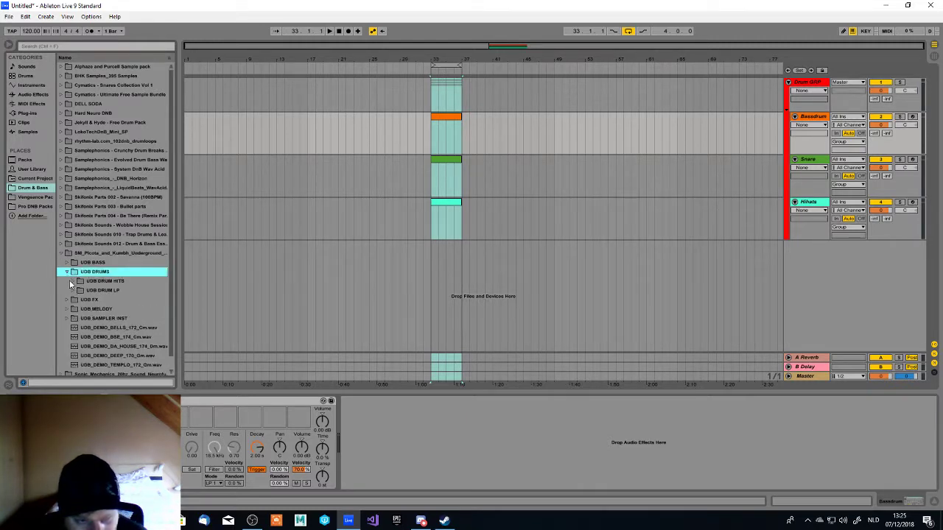
left_click(72, 280)
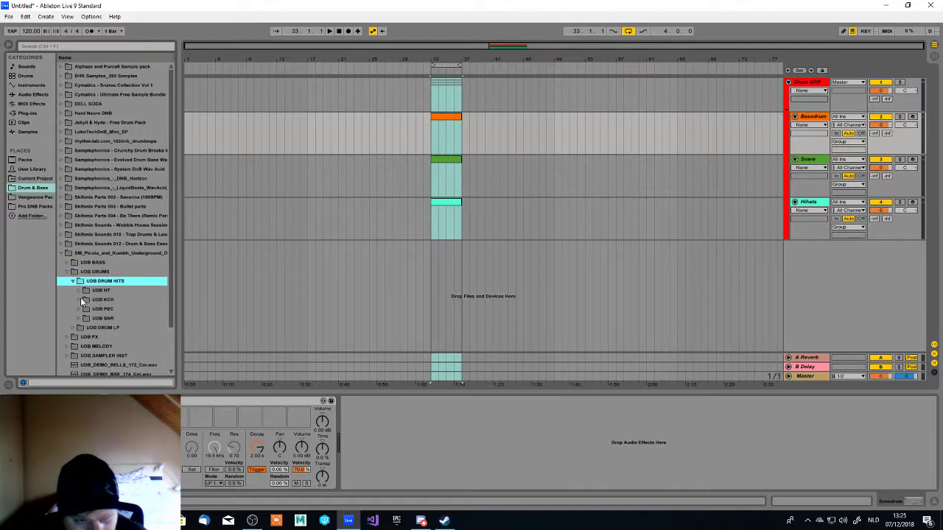
left_click(79, 300)
- Audition the kick samples and load UDB_KCK_04_Fm.wav into the first Impulse slot on the Bassdrum track
left_click(125, 319)
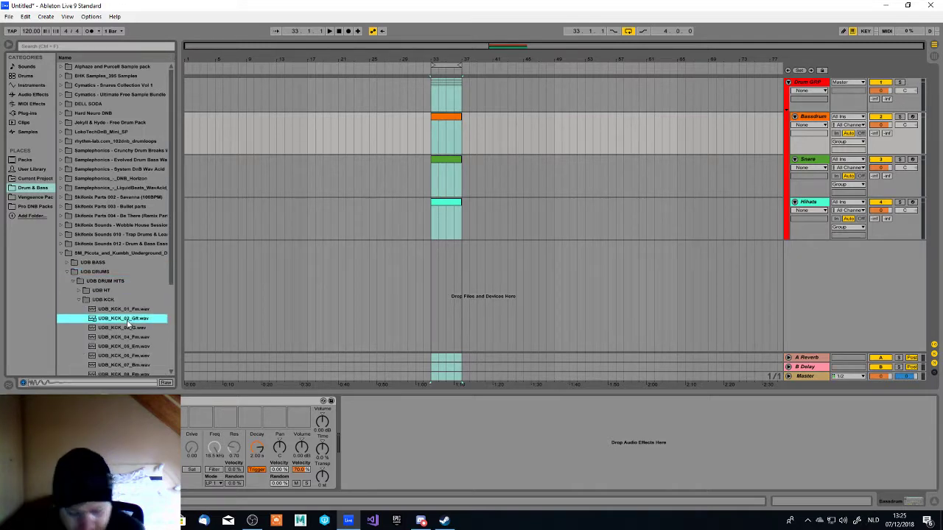
key("Down")
key("Up")
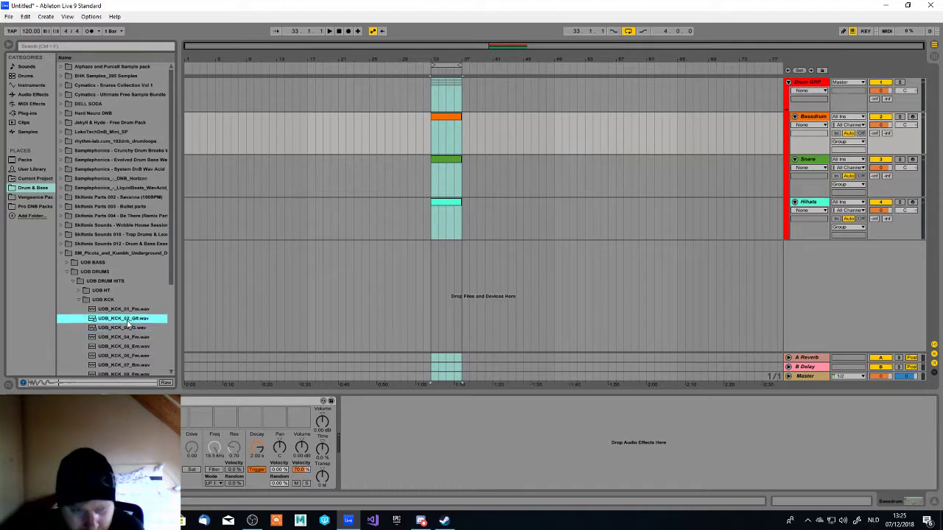
key("Down")
key("Down")
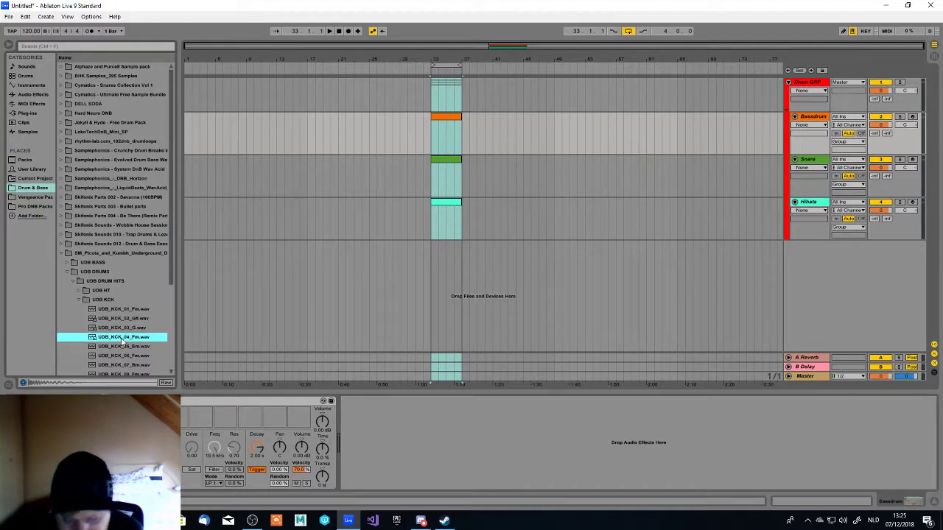
left_click_drag(122, 340, 127, 418)
left_click(126, 417)
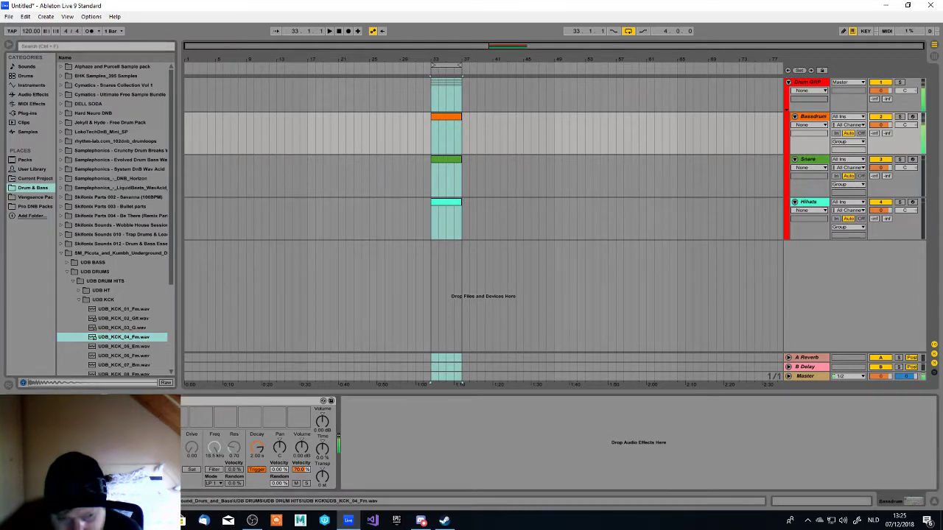
left_click(121, 337)
scroll(124, 338, "down", 1)
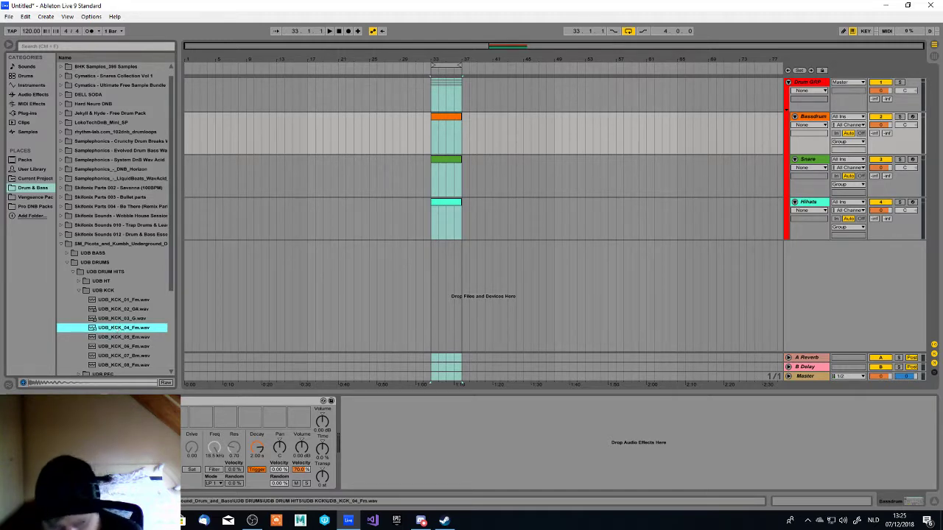
left_click(262, 409)
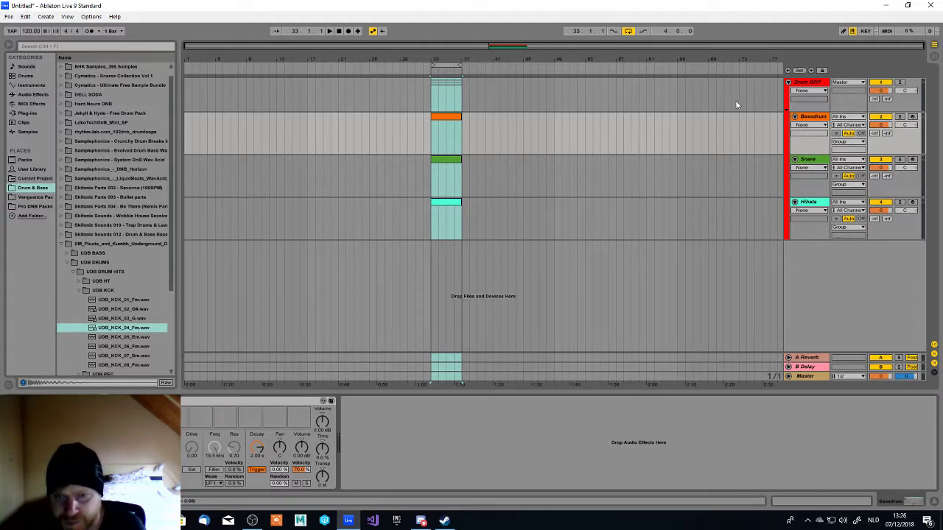
- Open the Bassdrum clip and add a sixteenth-length UDB_KCK_04_Fm note on the first beat of each of the four bars
double_click(447, 120)
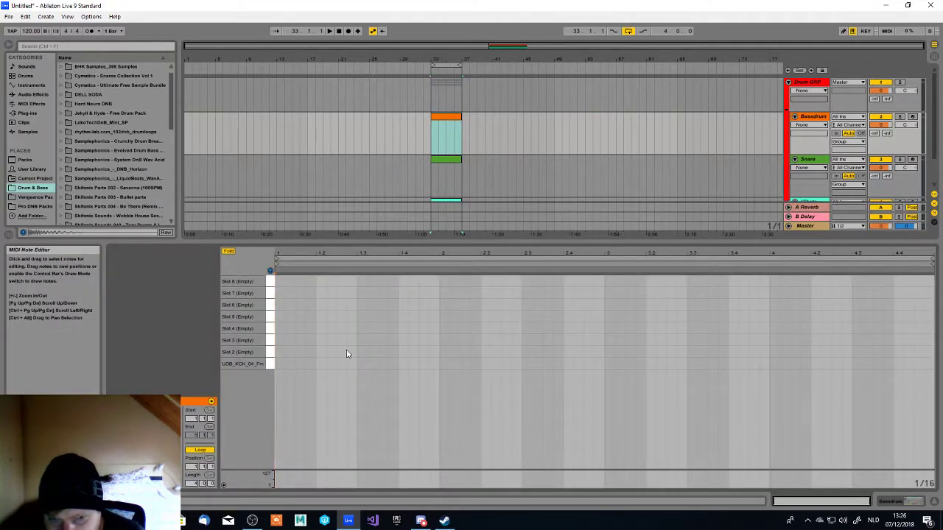
double_click(281, 365)
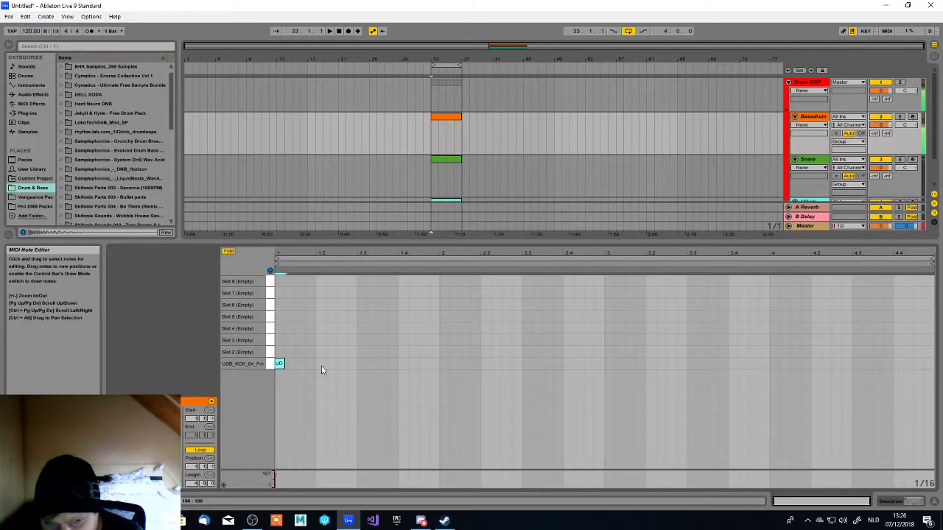
double_click(444, 365)
double_click(609, 364)
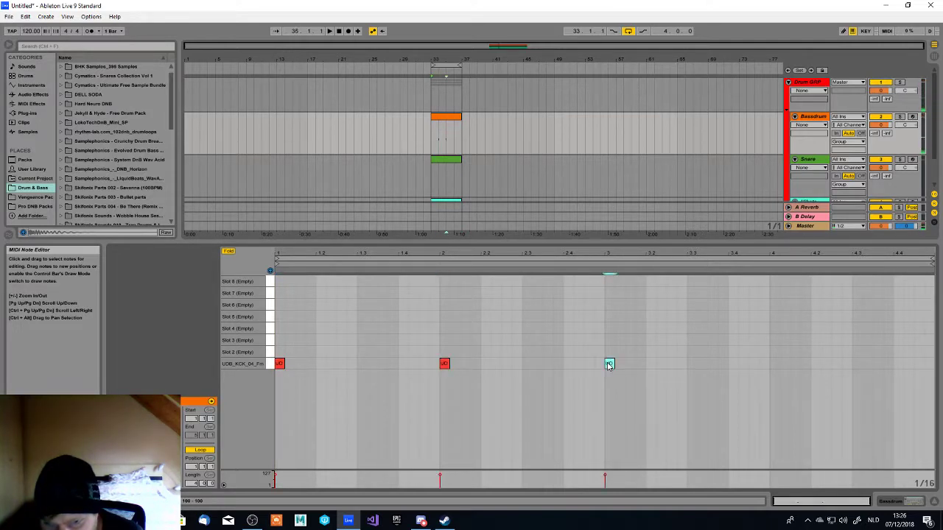
double_click(773, 364)
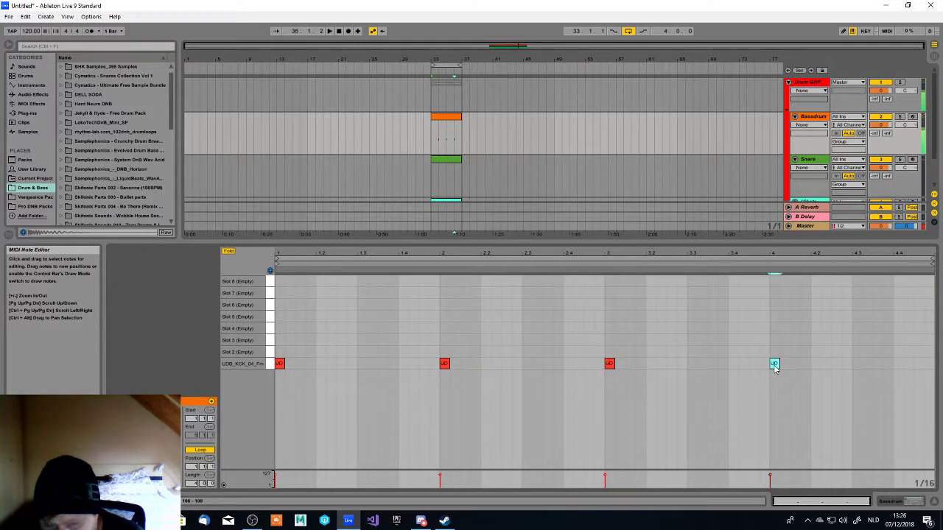
- Add a kick note at the offbeat after beat three (1.3.3) in each of the four bars and play back the pattern
double_click(381, 365)
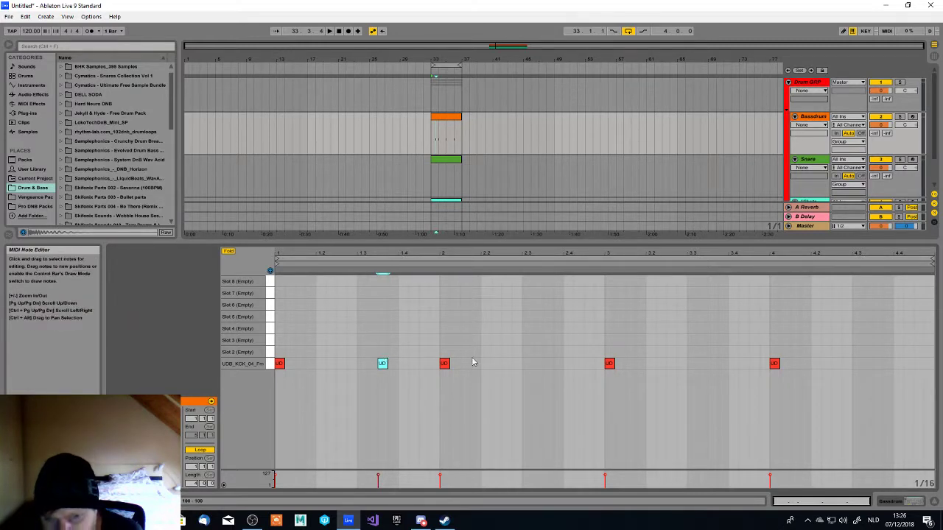
double_click(546, 363)
double_click(712, 364)
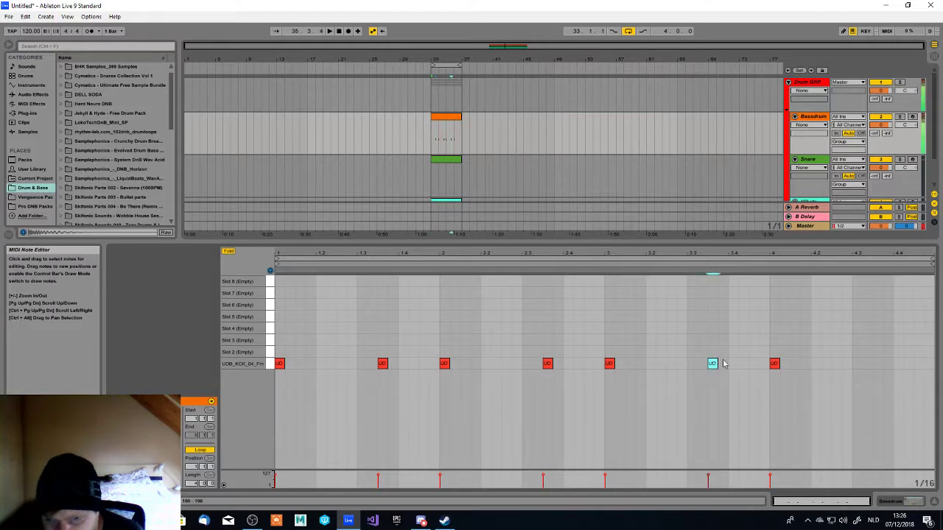
double_click(876, 363)
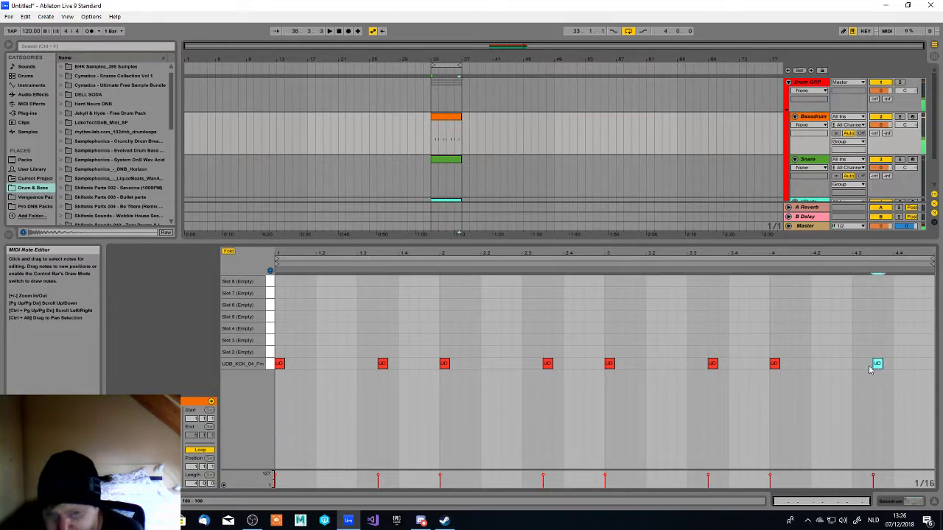
key("space")
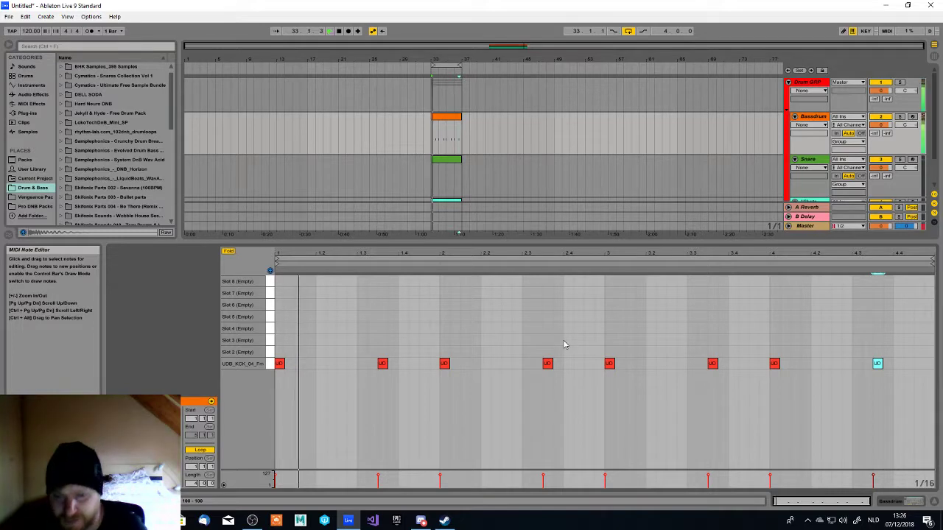
key("space")
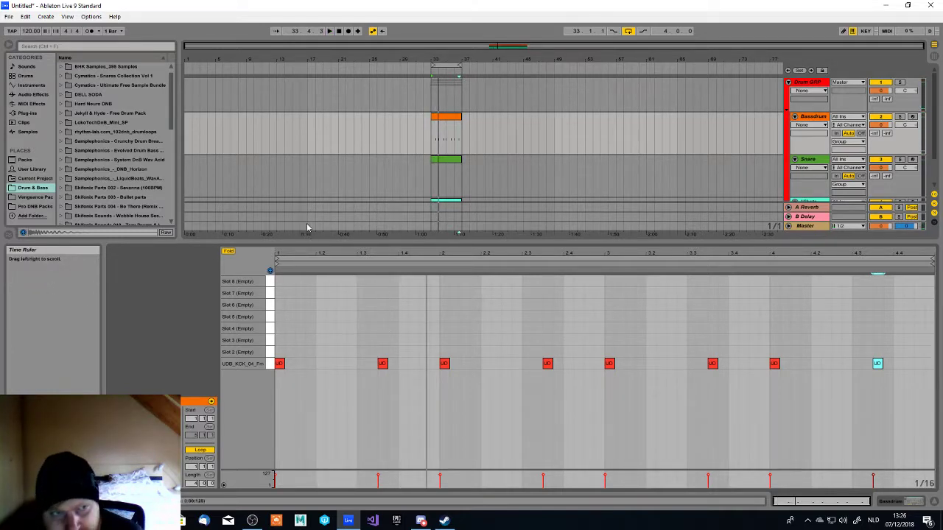
- Set the tempo to 175 BPM and play back the looped kick pattern
left_click(32, 34)
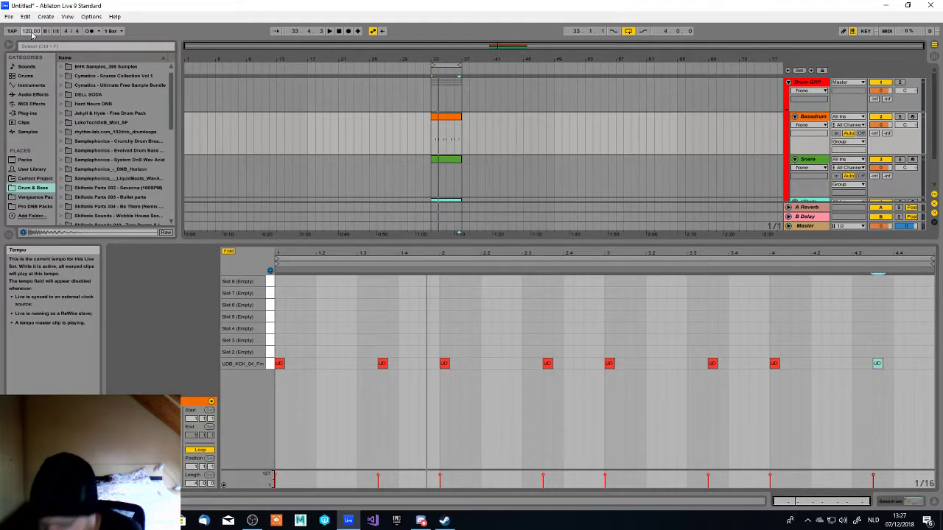
type("175")
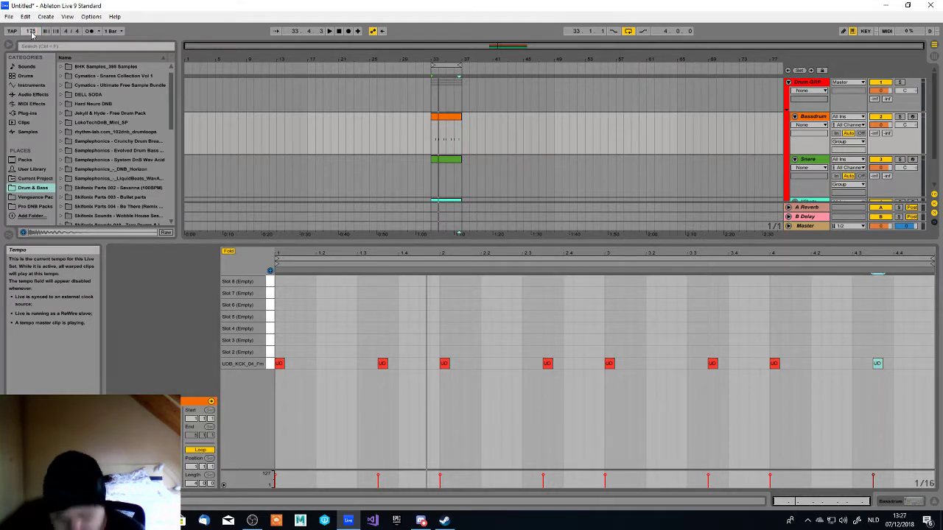
key("Return")
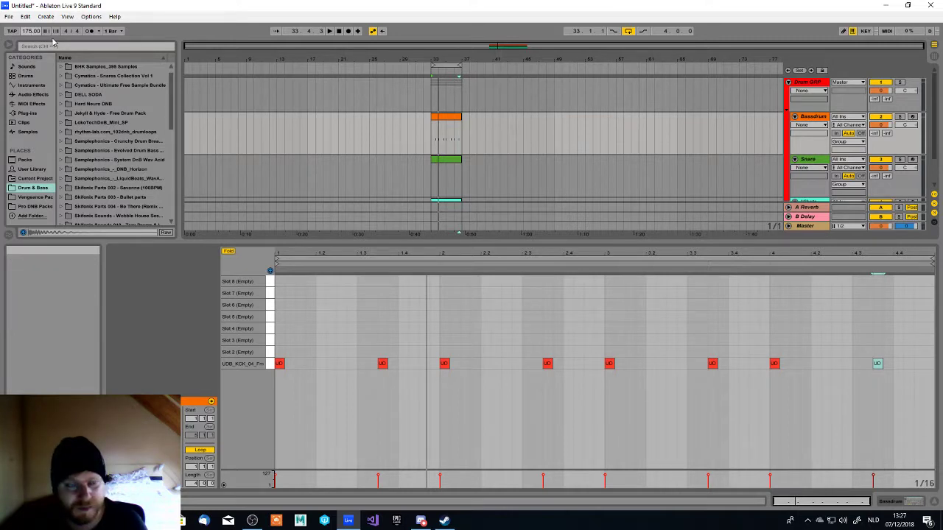
left_click(421, 64)
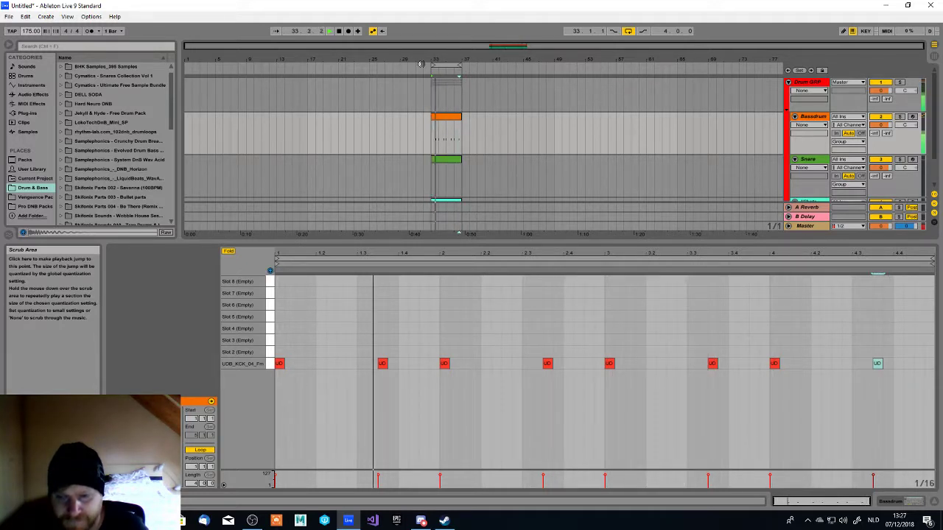
- Stop playback, show the Snare track's Impulse and open the UDB SNR sample folder in place of UDB KCK
key("space")
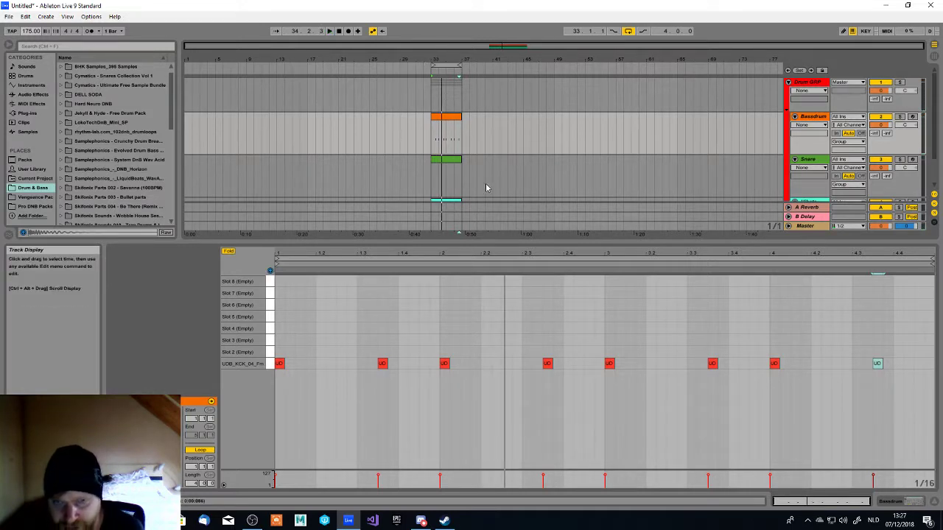
double_click(811, 162)
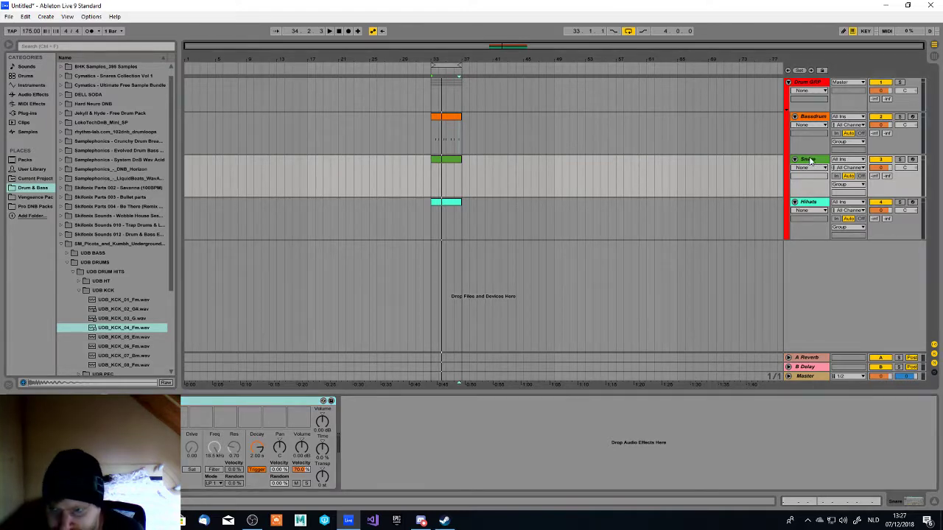
double_click(447, 163)
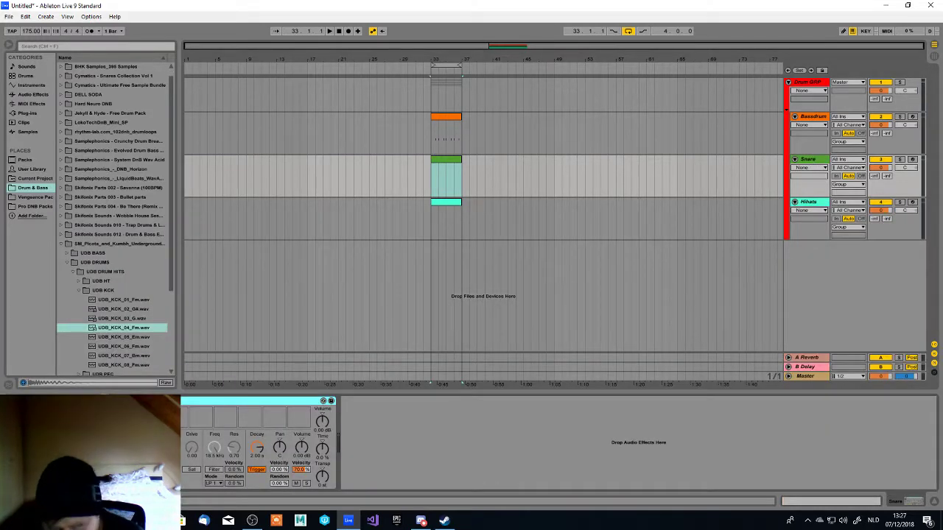
left_click(79, 290)
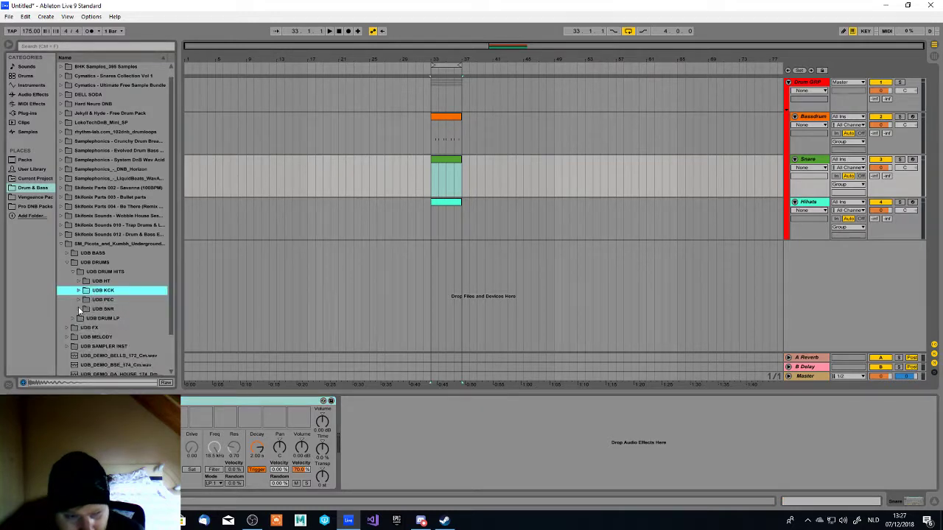
left_click(79, 301)
left_click(78, 301)
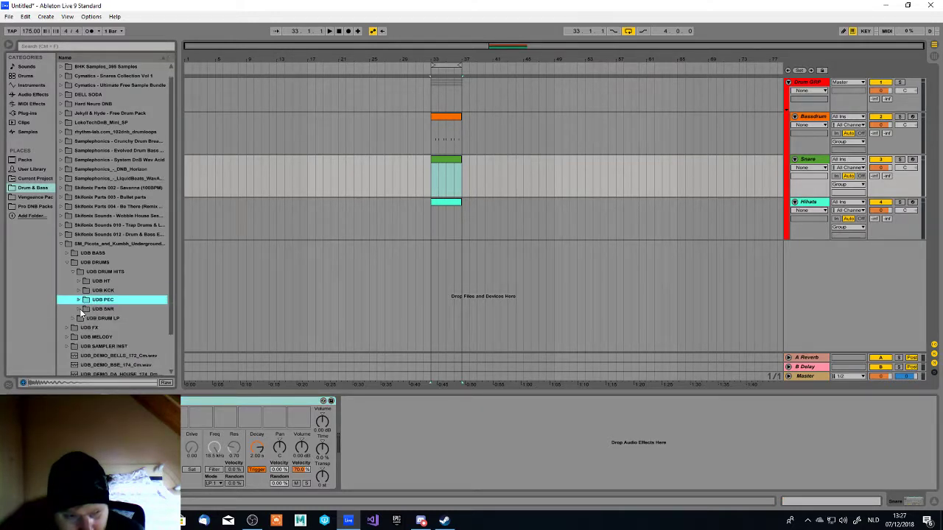
left_click(79, 308)
- Audition the snare samples and load UDB_SNR_07_Em.wav into the first Impulse slot on the Snare track
left_click(112, 309)
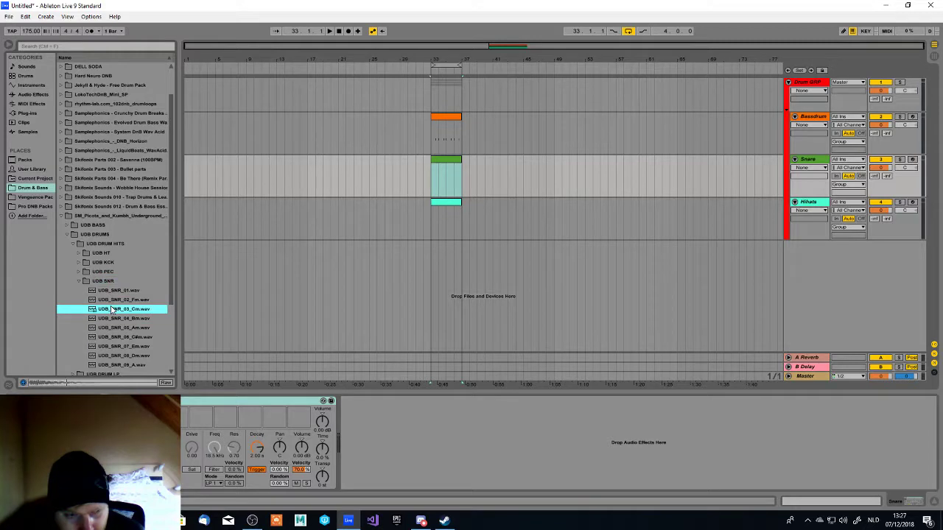
key("Up")
key("Up")
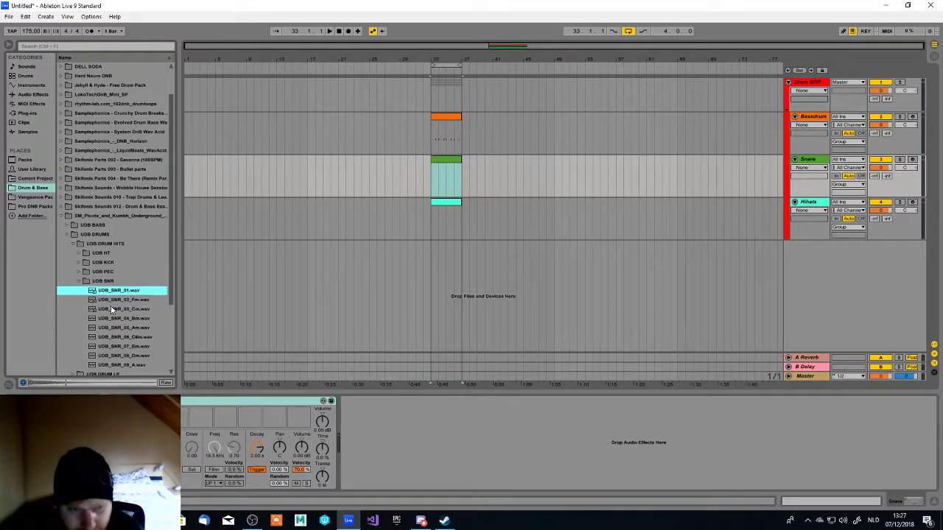
key("Down")
key("Up")
key("Down")
key("Up")
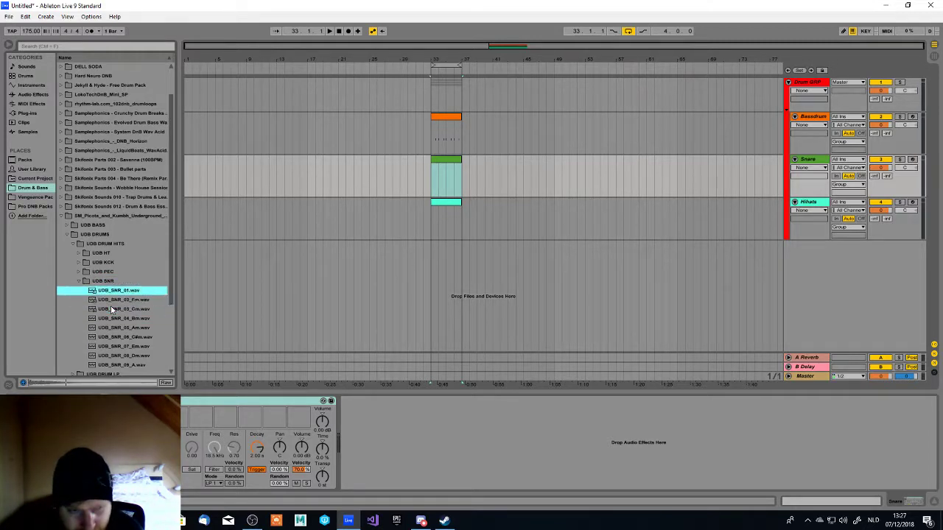
key("Down")
key("Down")
key("Down")
key("Down")
key("Down")
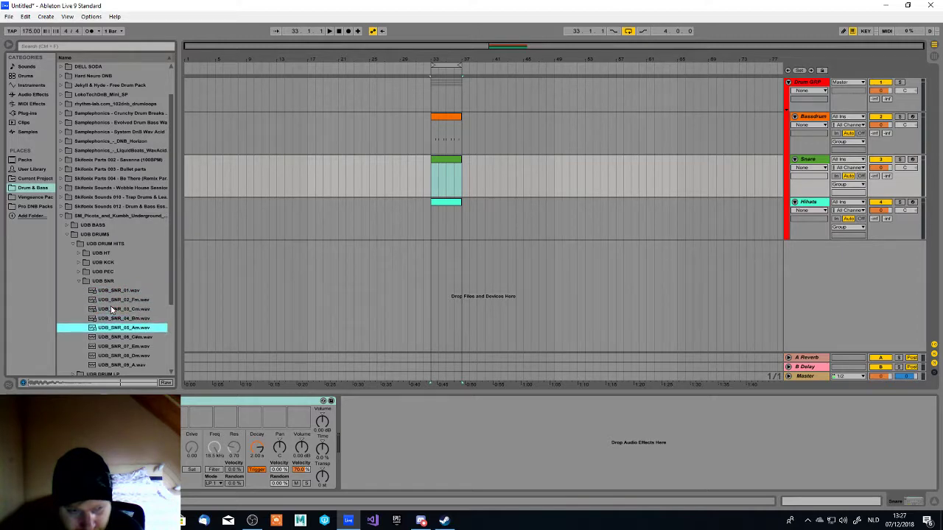
key("Down")
key("Down")
key("Up")
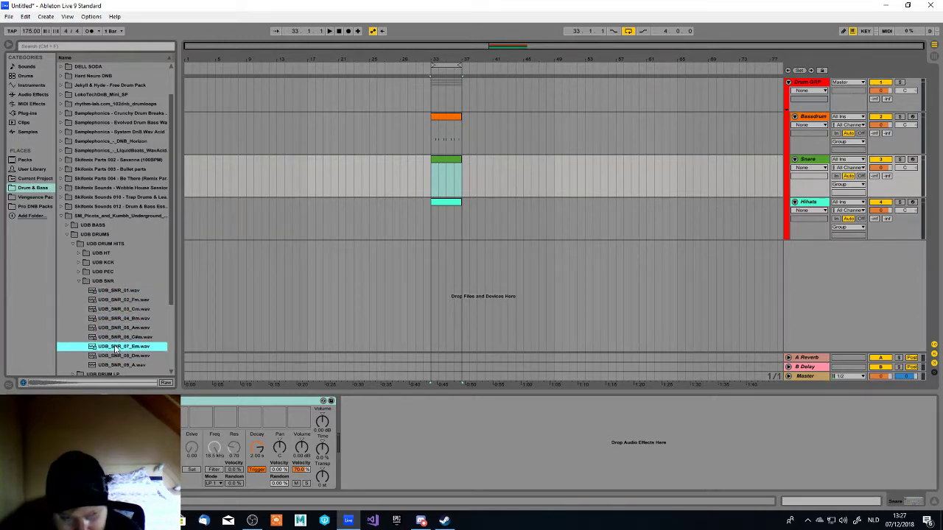
key("Return")
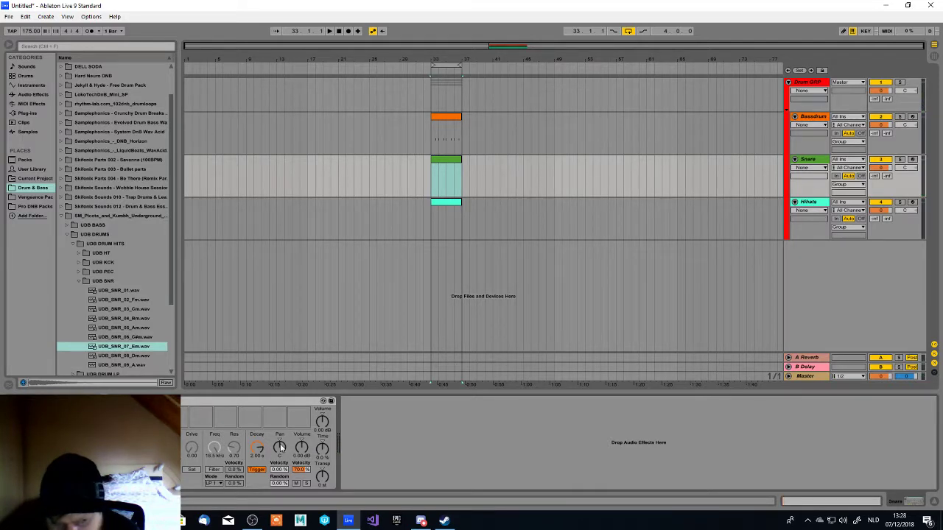
- Add a sixteenth-length UDB_SNR_07_Em note on beats two and four of all four bars in the Snare clip and play back the pattern
double_click(445, 164)
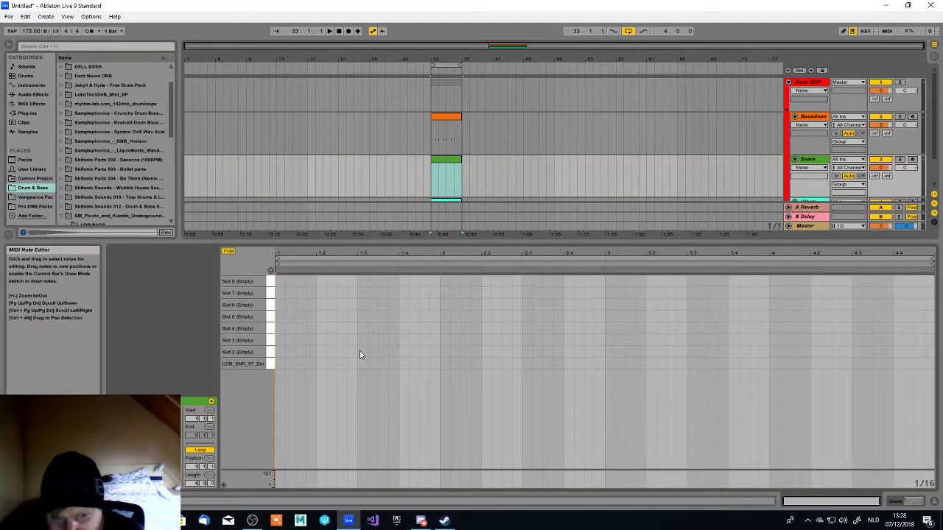
double_click(322, 363)
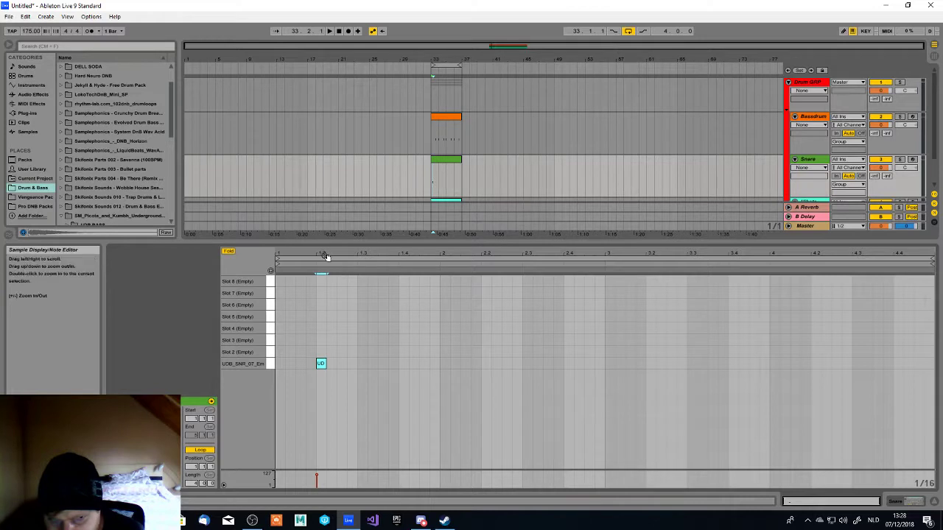
double_click(402, 360)
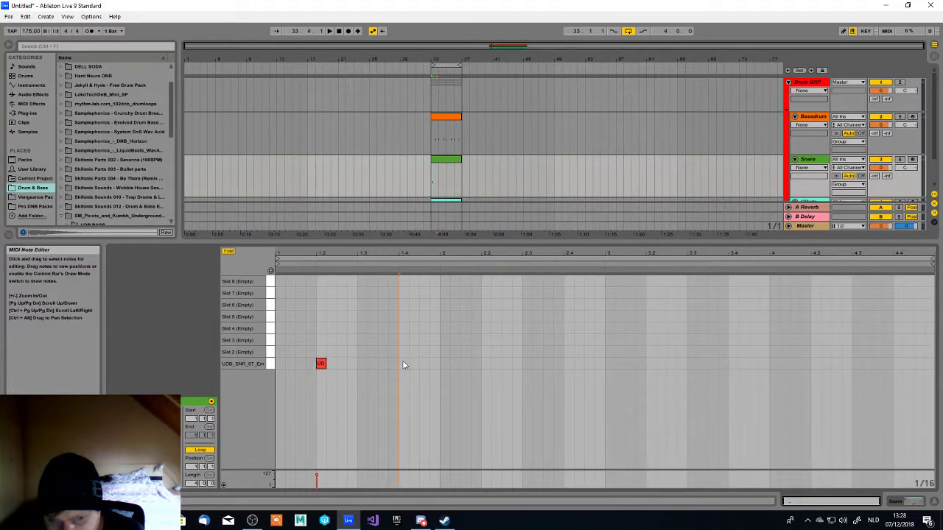
double_click(488, 363)
double_click(568, 363)
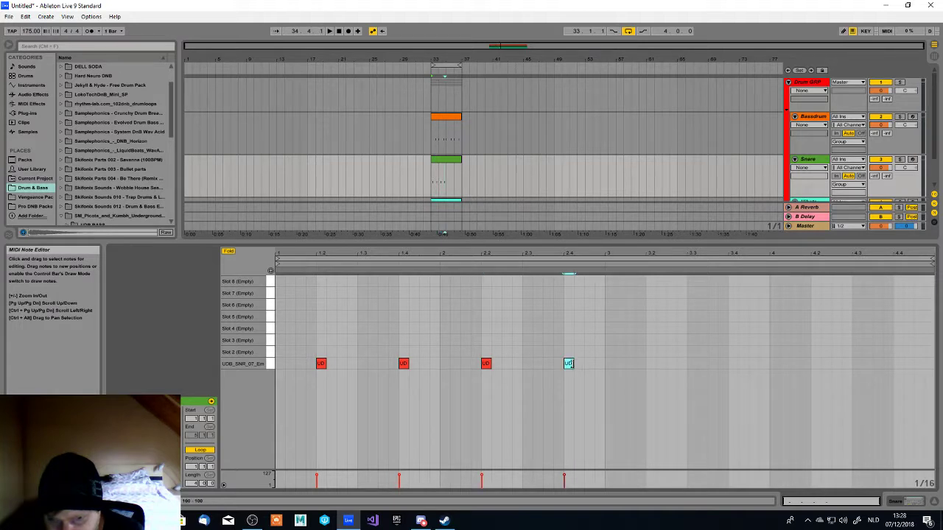
double_click(652, 365)
double_click(731, 366)
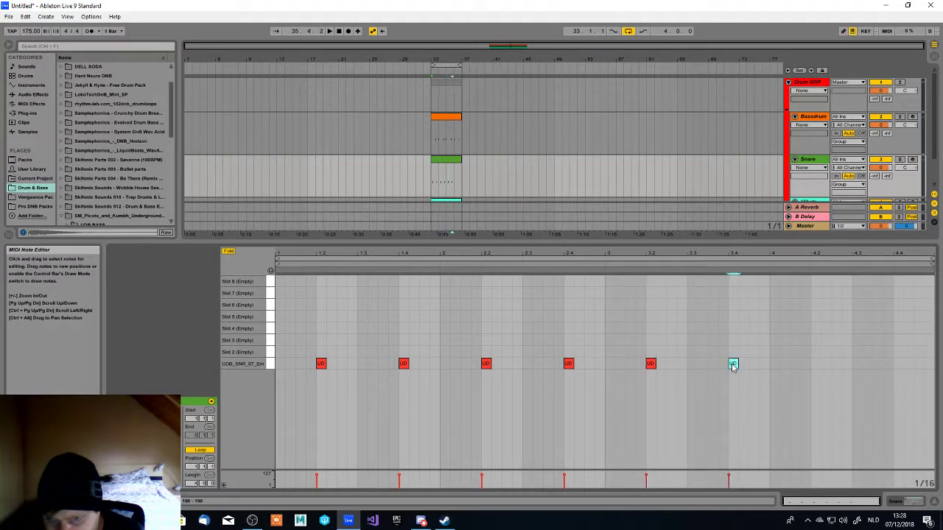
double_click(817, 365)
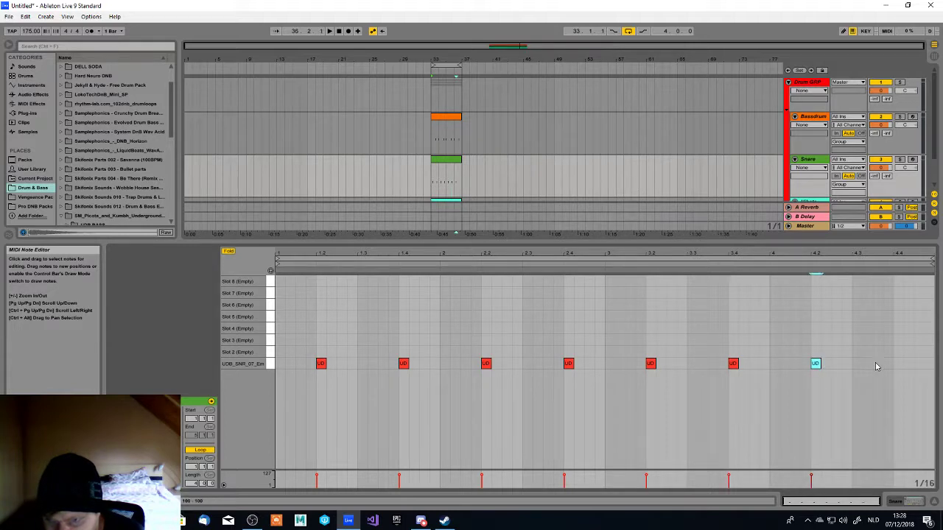
double_click(897, 366)
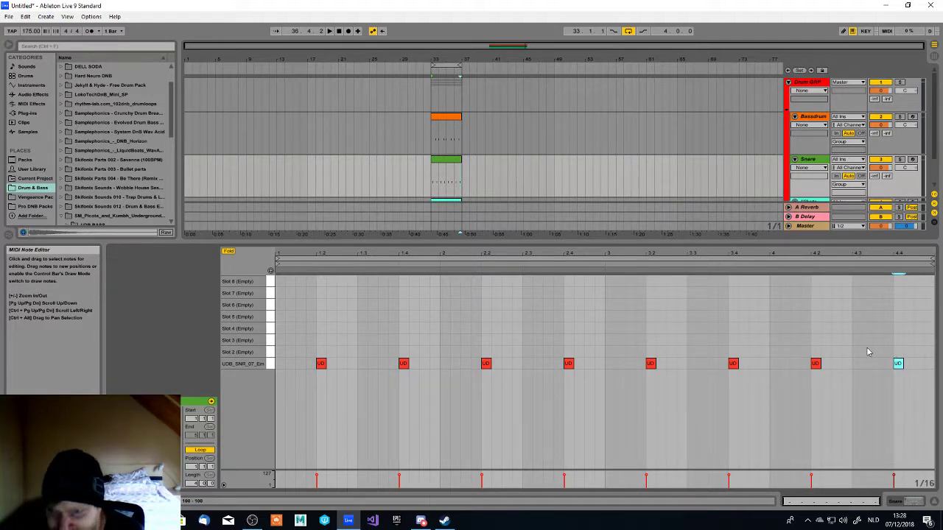
left_click(449, 162)
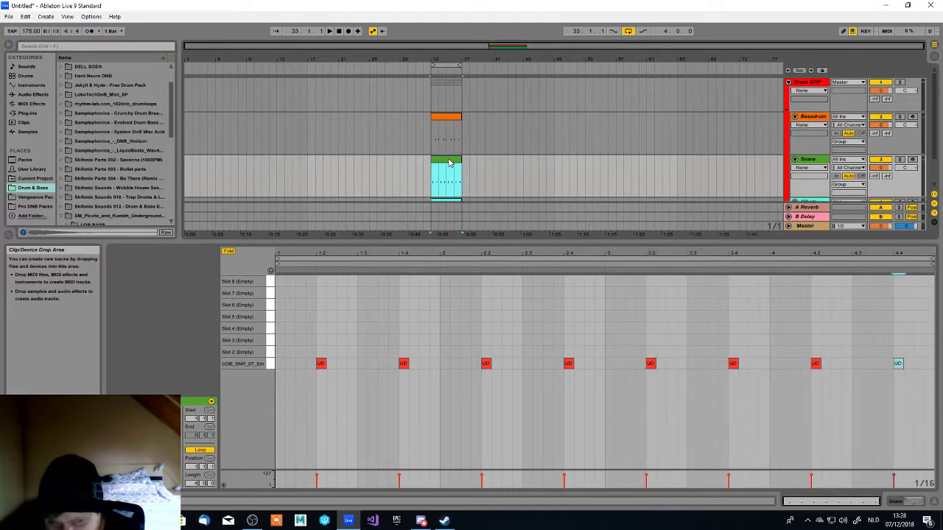
key("space")
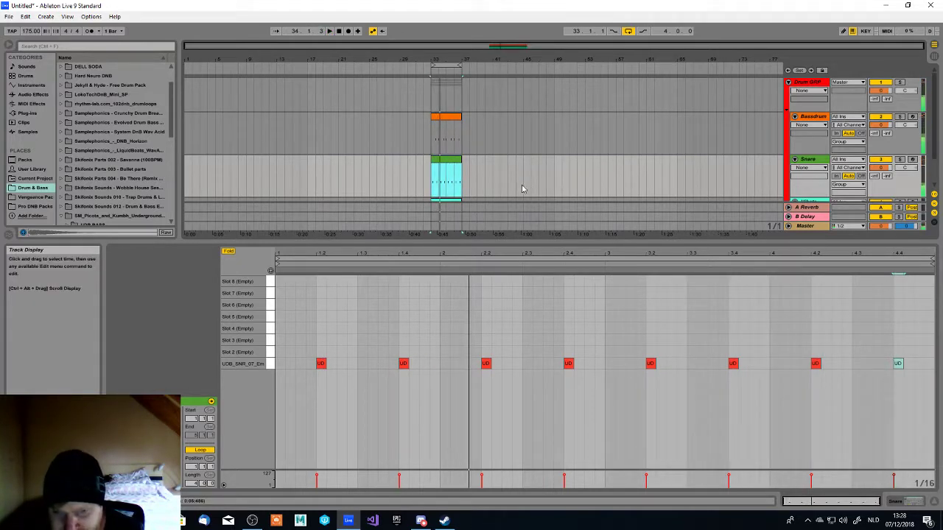
- Show the Hihats track's Impulse and open the UDB HT sample folder in place of UDB SNR
scroll(448, 166, "down", 1)
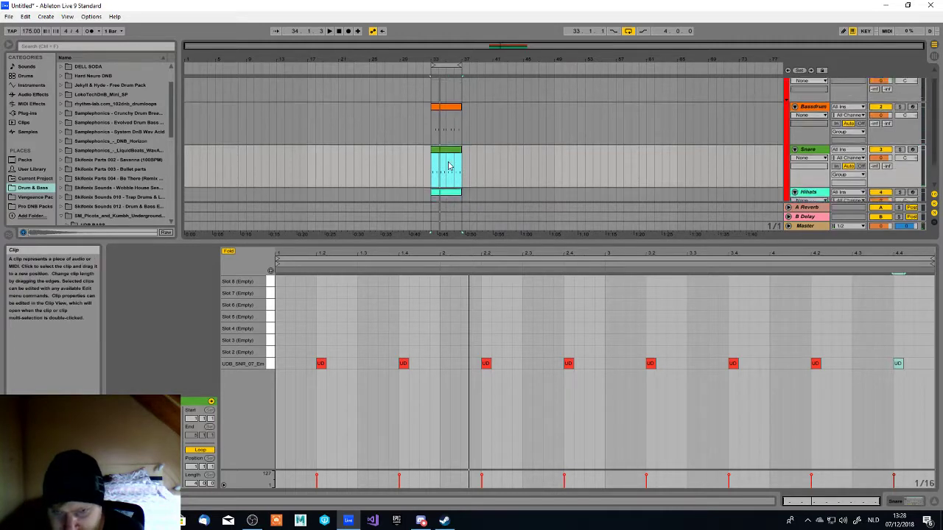
scroll(448, 165, "down", 2)
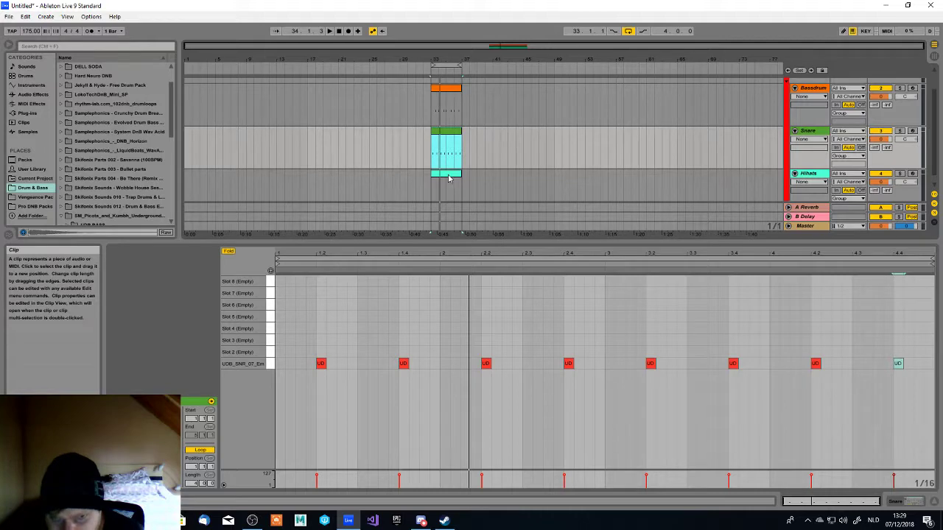
left_click(448, 178)
scroll(447, 173, "down", 1)
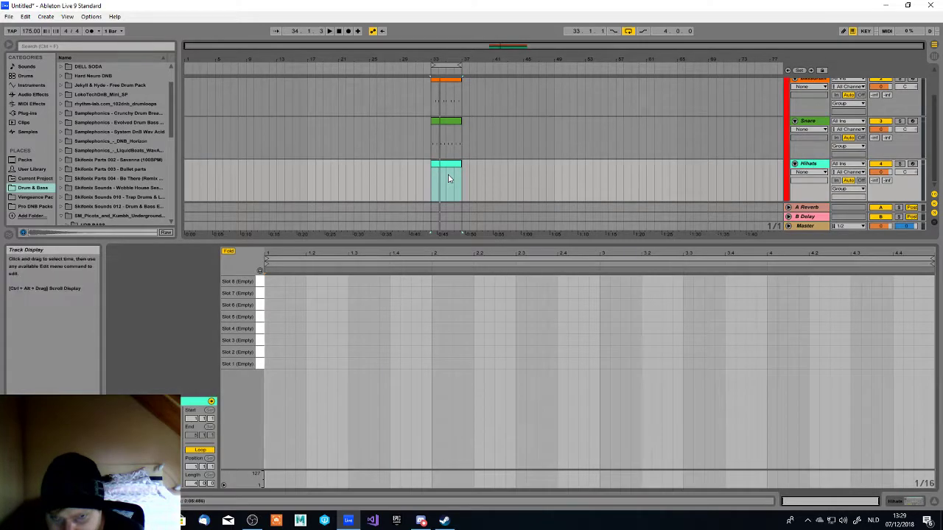
double_click(809, 166)
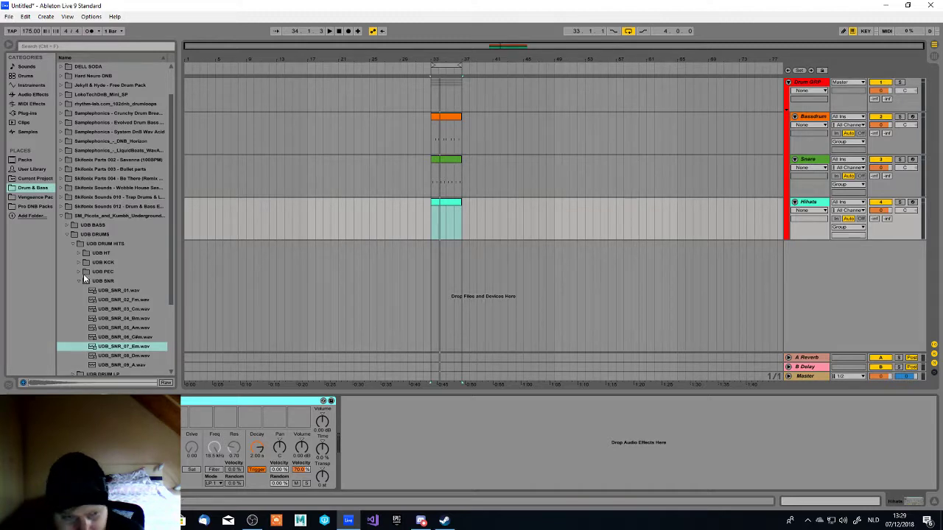
left_click(82, 281)
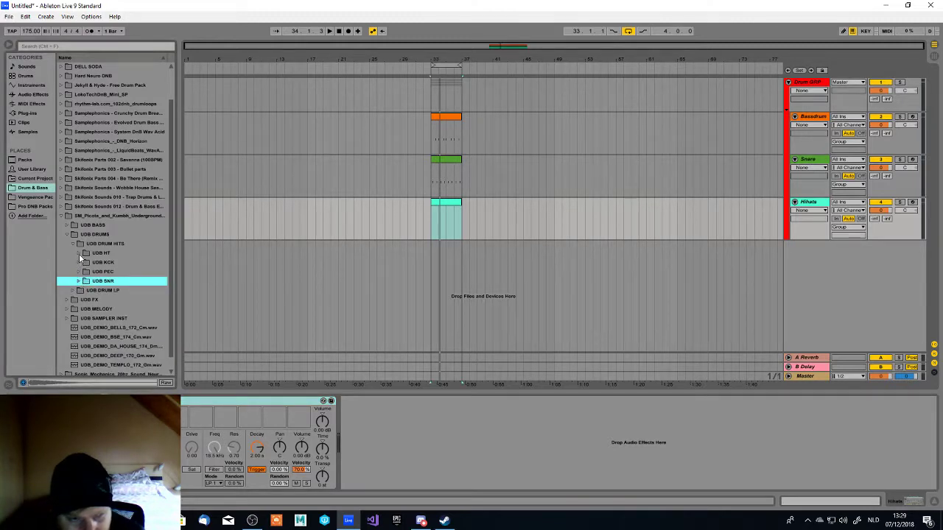
left_click(78, 253)
- Audition the hi-hat samples and load UDB_HT_06.wav into the first Impulse slot on the Hihats track
left_click(127, 290)
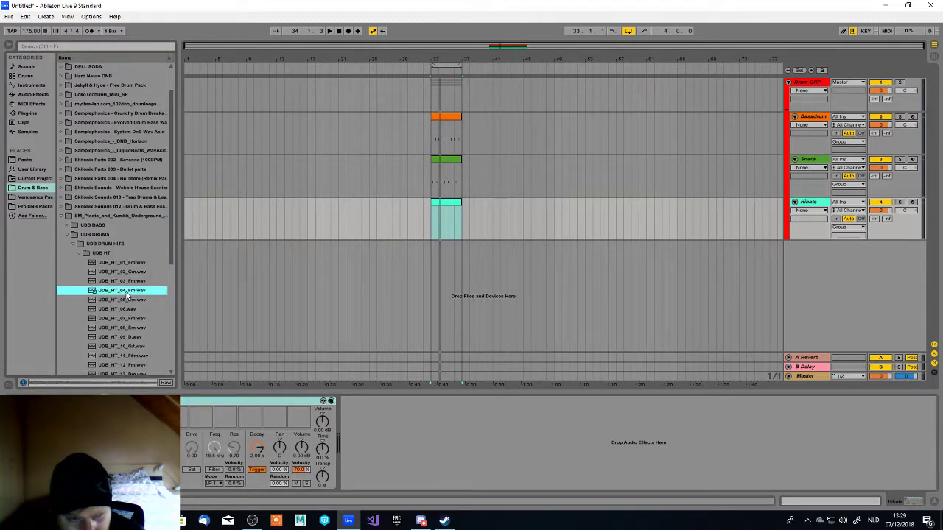
left_click(114, 282)
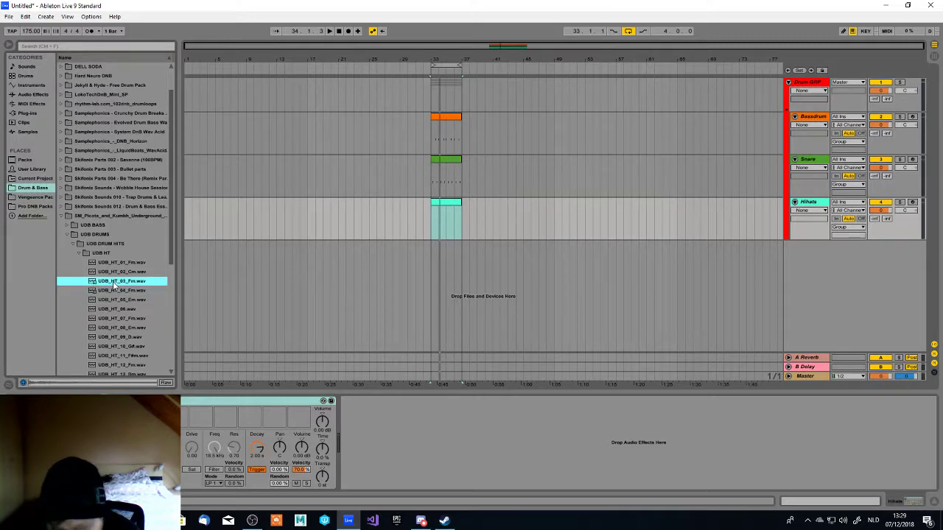
key("Up")
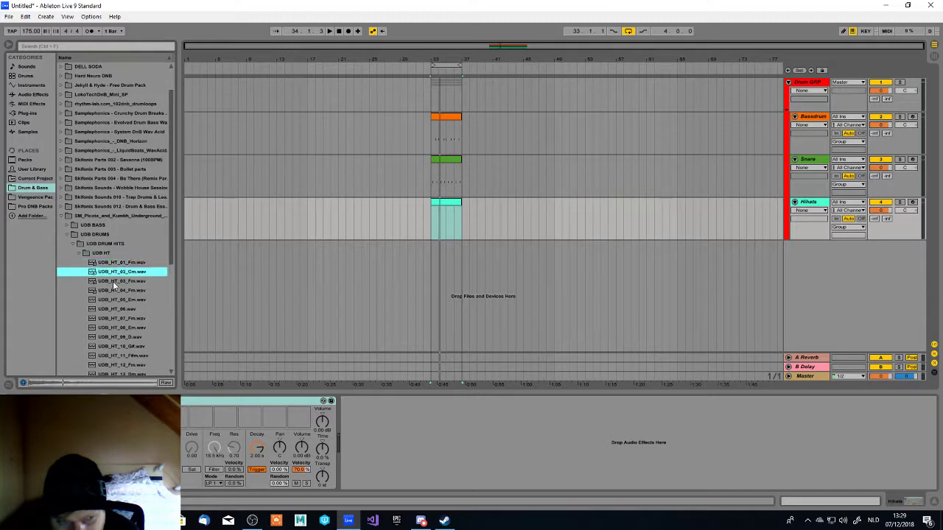
key("Down")
key("Down")
key("Down")
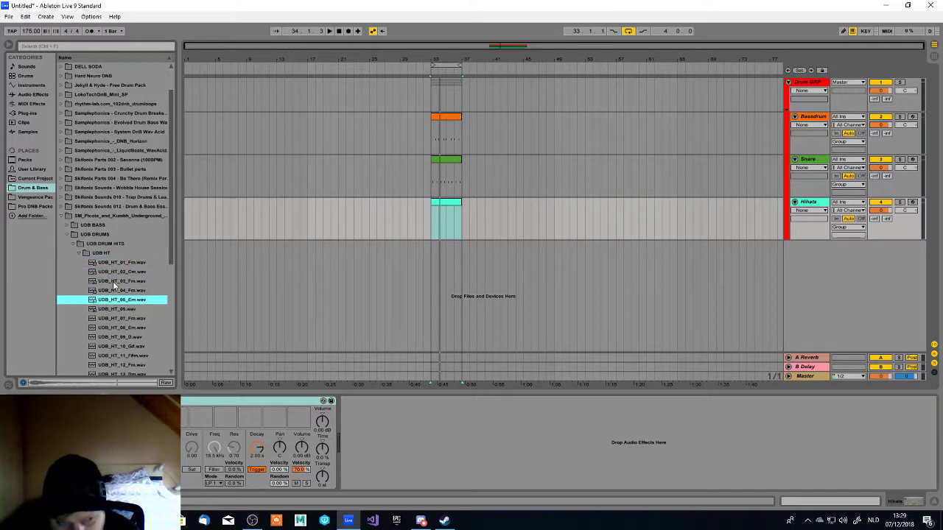
key("Down")
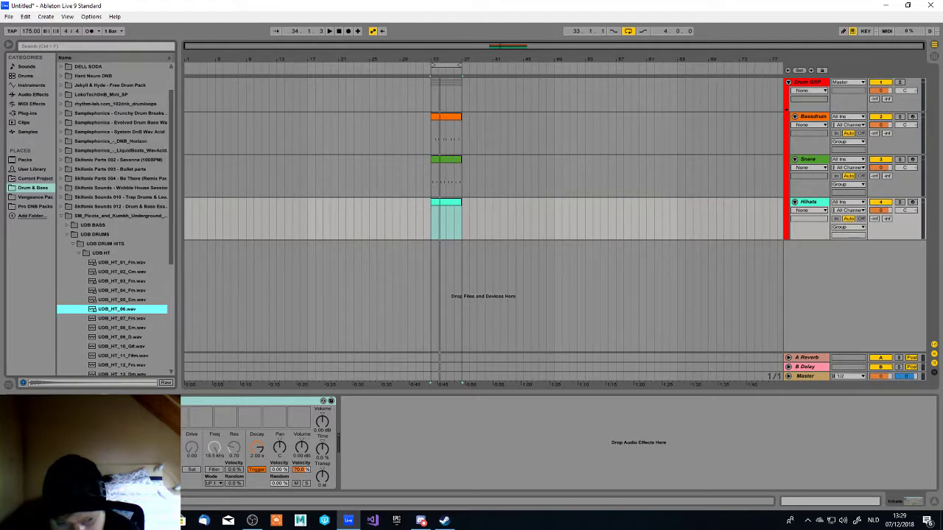
left_click_drag(117, 309, 125, 417)
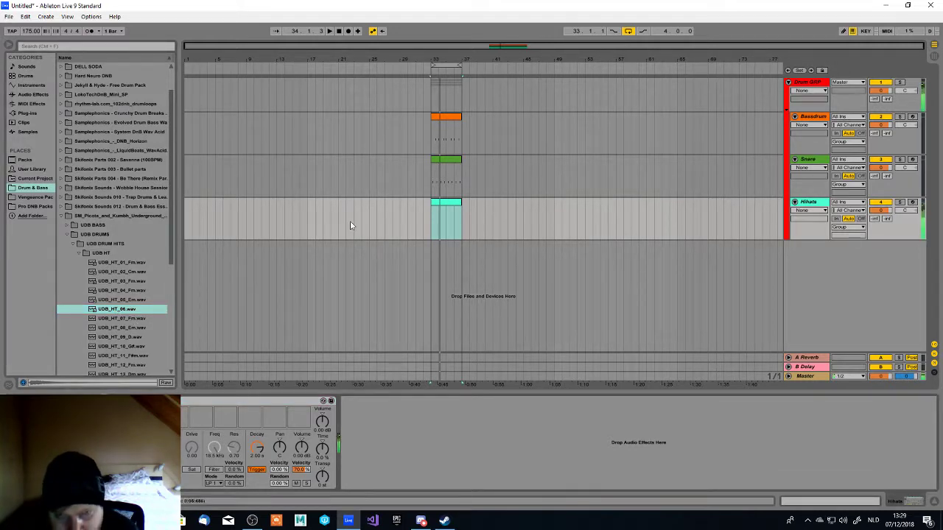
- Open the Hihats clip and add a sixteenth-length UDB_HT_06 note on every beat of bars one and two
double_click(441, 202)
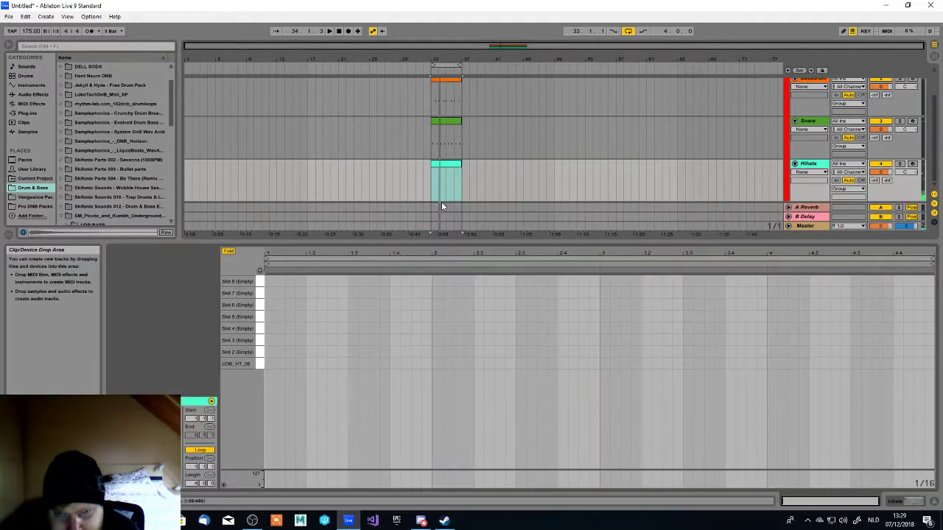
double_click(268, 363)
double_click(310, 363)
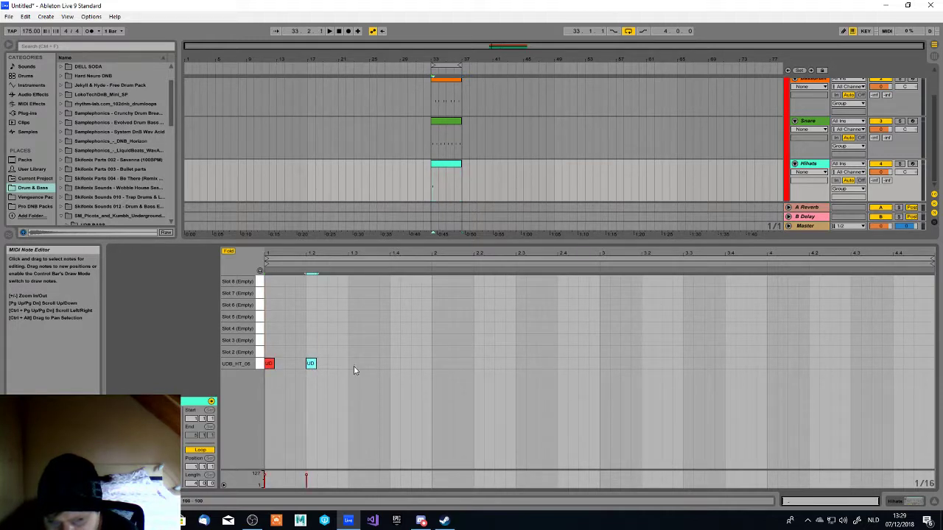
double_click(352, 363)
double_click(394, 364)
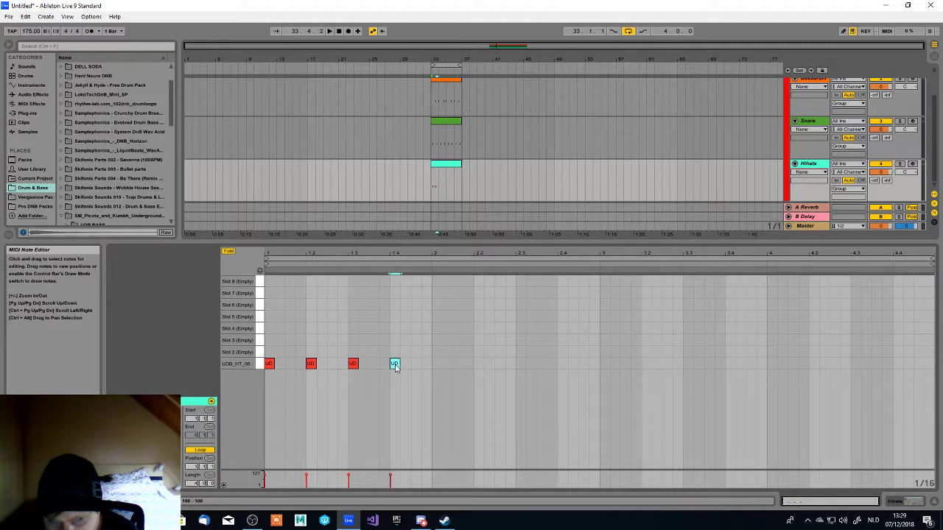
double_click(437, 363)
double_click(478, 364)
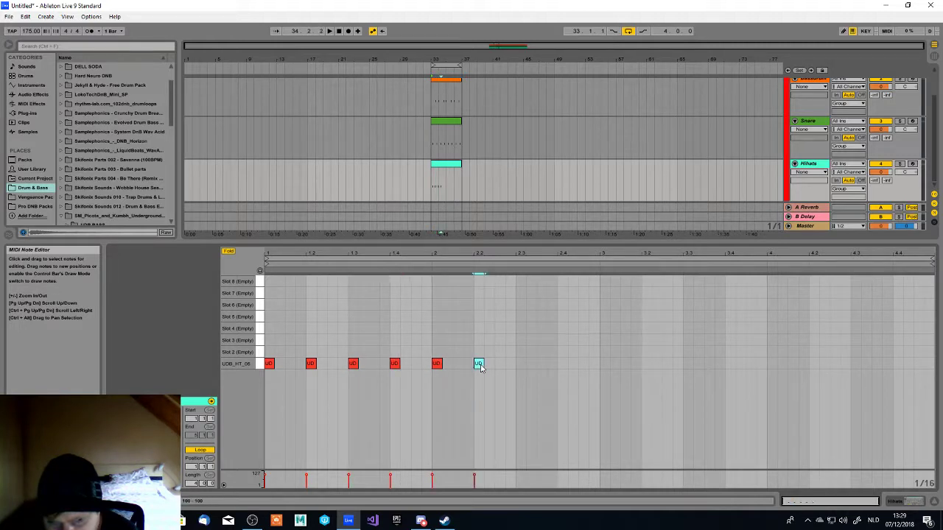
double_click(520, 364)
double_click(562, 364)
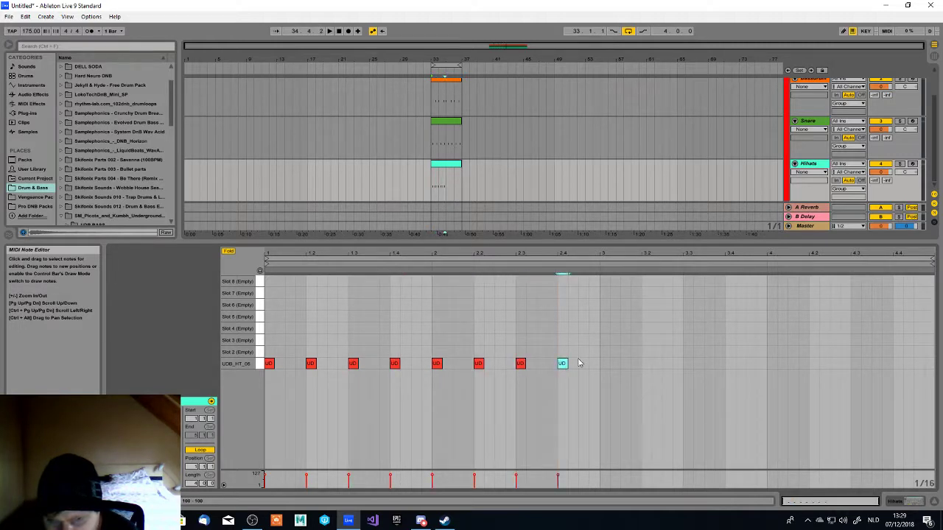
- Copy the eight hi-hat notes from the first two bars into bars three and four of the Hihats clip
left_click_drag(579, 347, 269, 377)
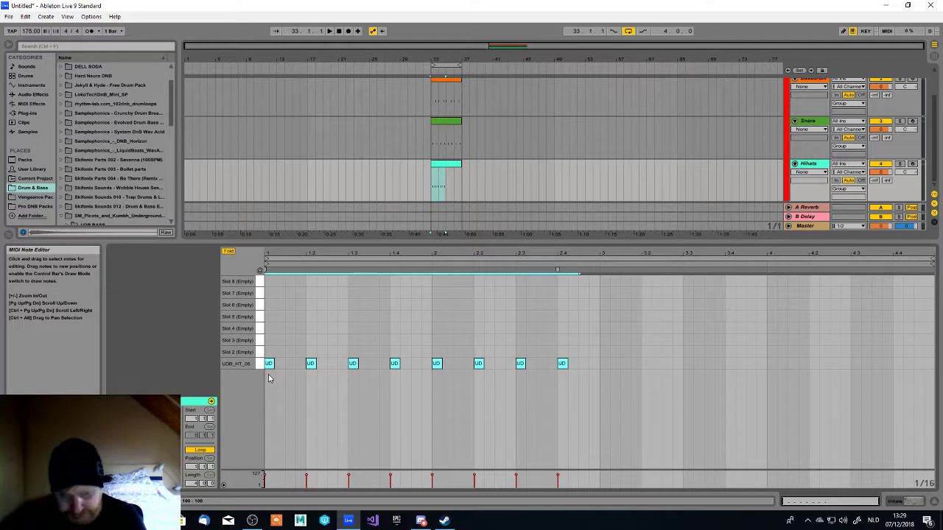
left_click(600, 365)
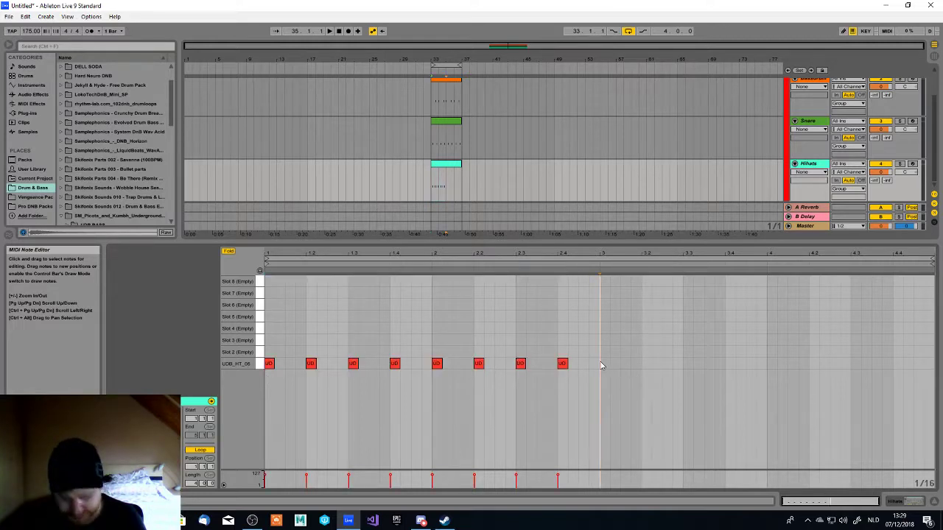
key("ctrl+v")
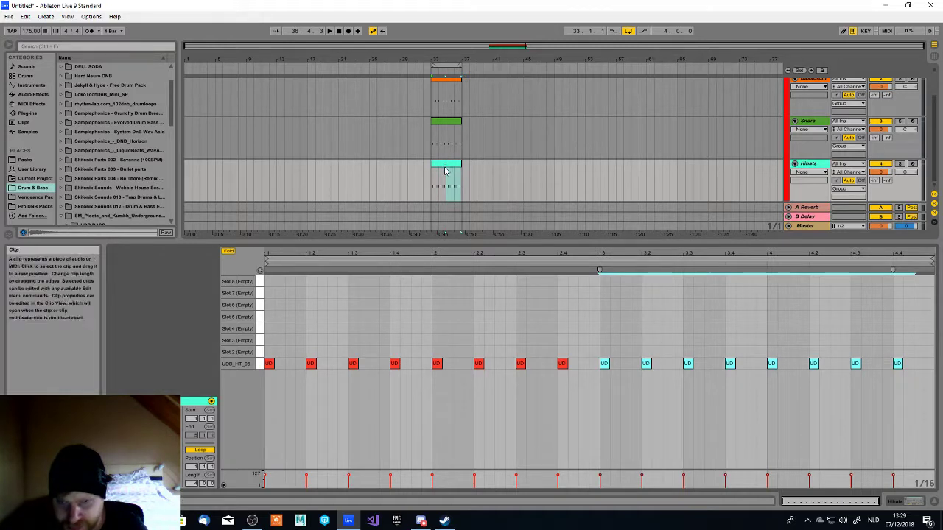
- Lower the first slot's volume in the Hihats track's Impulse to -12.0 dB and play back the beat
double_click(807, 164)
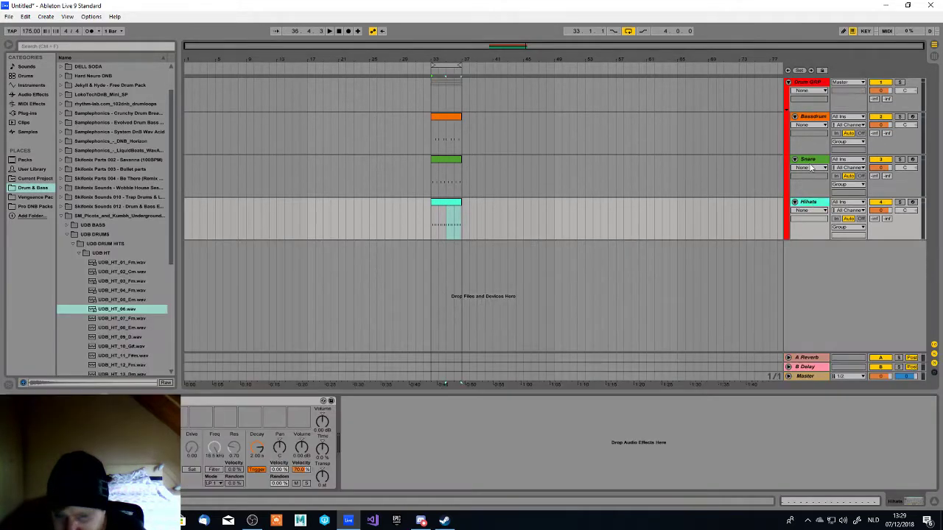
left_click_drag(301, 451, 301, 458)
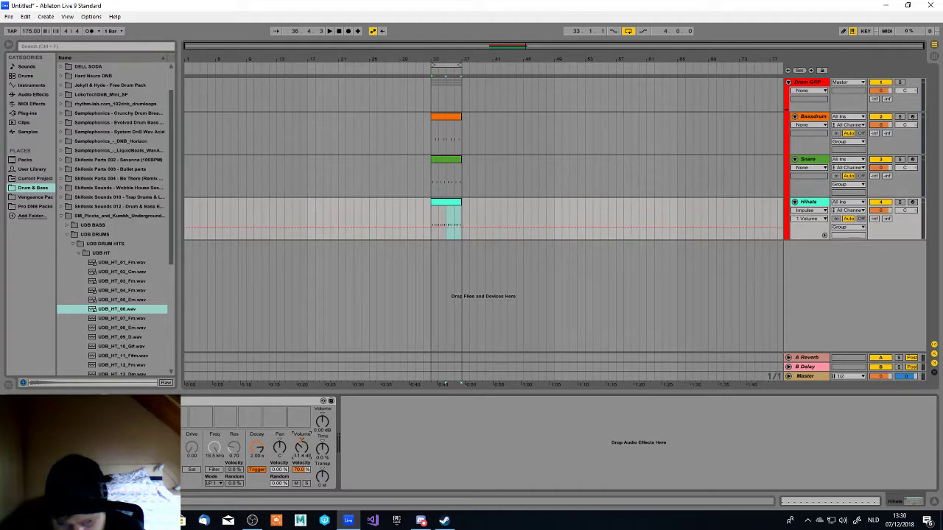
left_click_drag(300, 456, 300, 458)
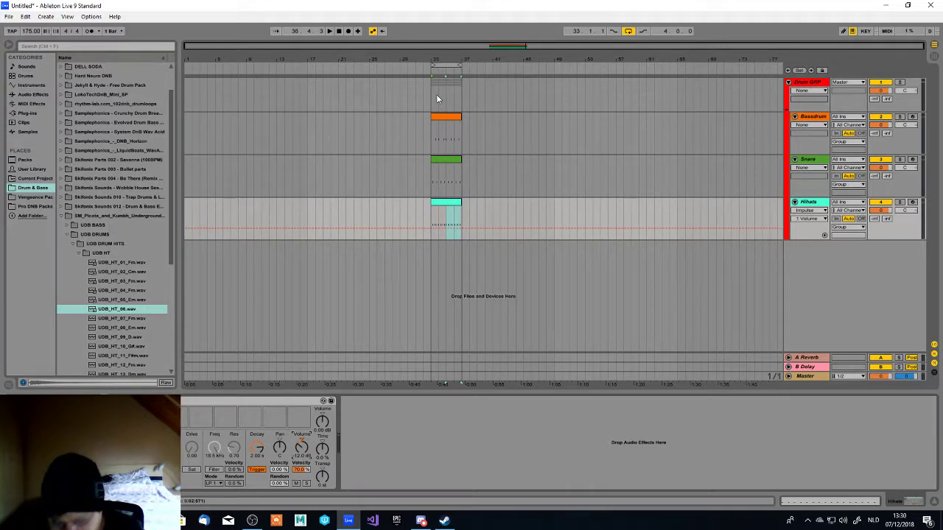
key("space")
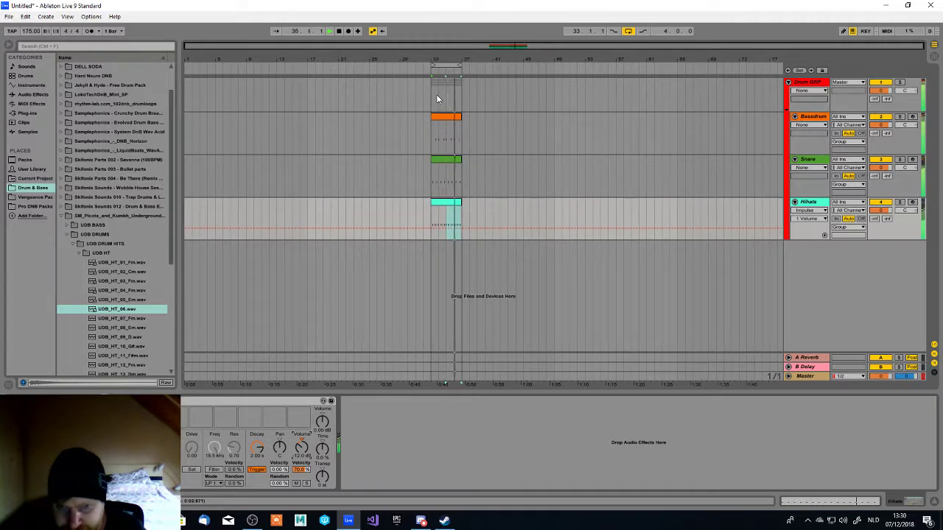
key("space")
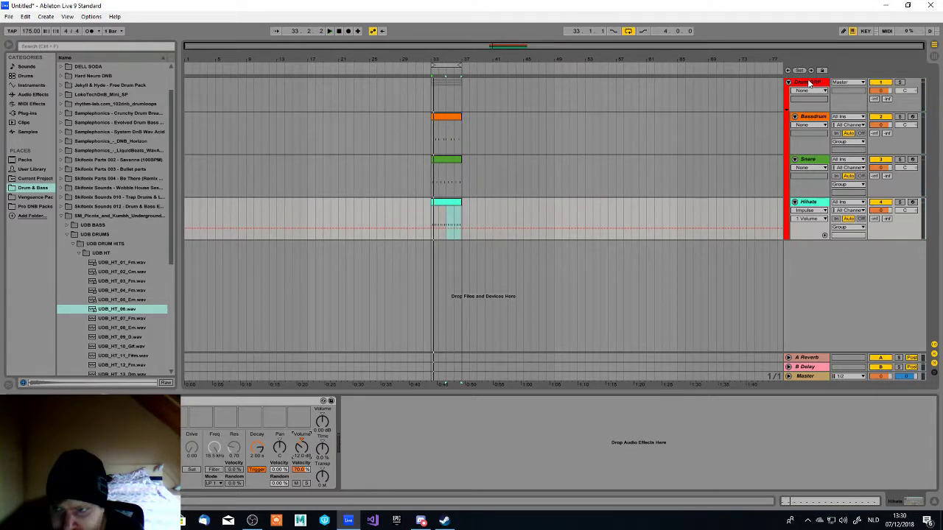
- Load the Overdrive audio effect onto the Drum GRP group track, auditioning the unprocessed beat before adding it
left_click(809, 83)
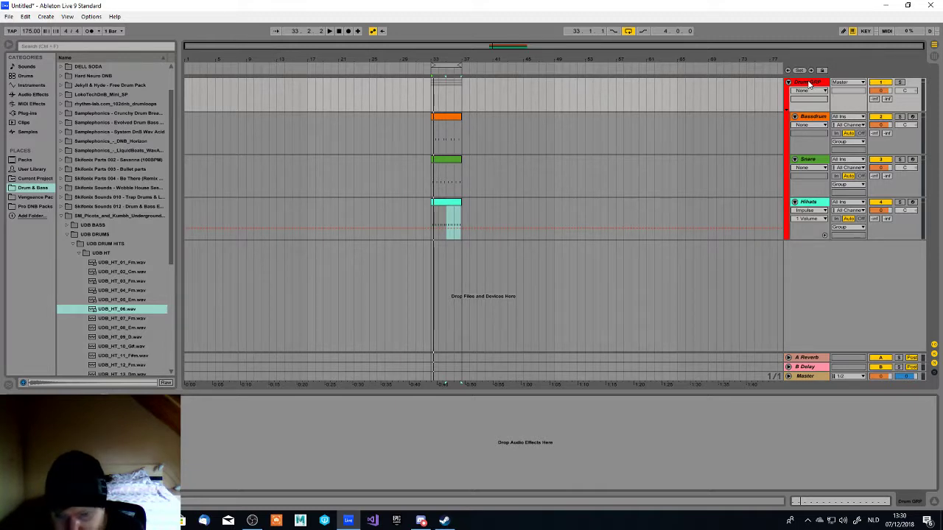
left_click(807, 85)
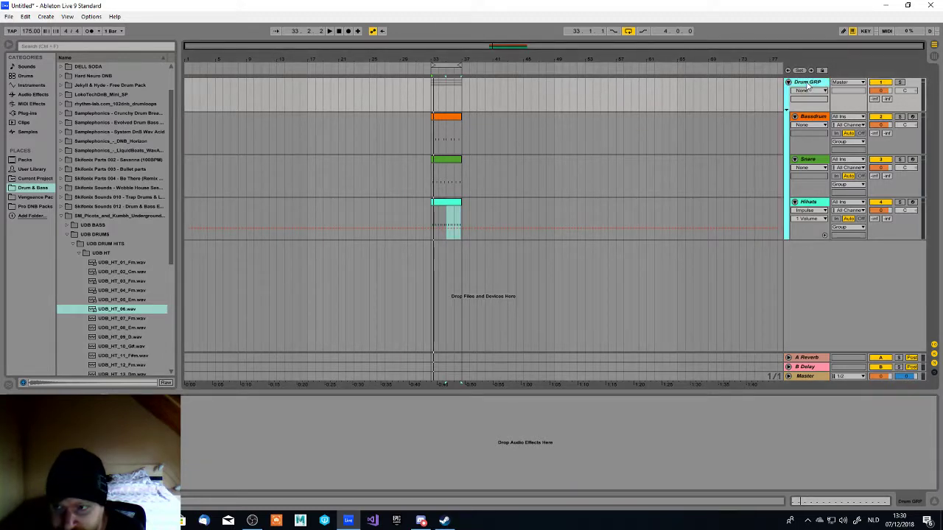
left_click(807, 84)
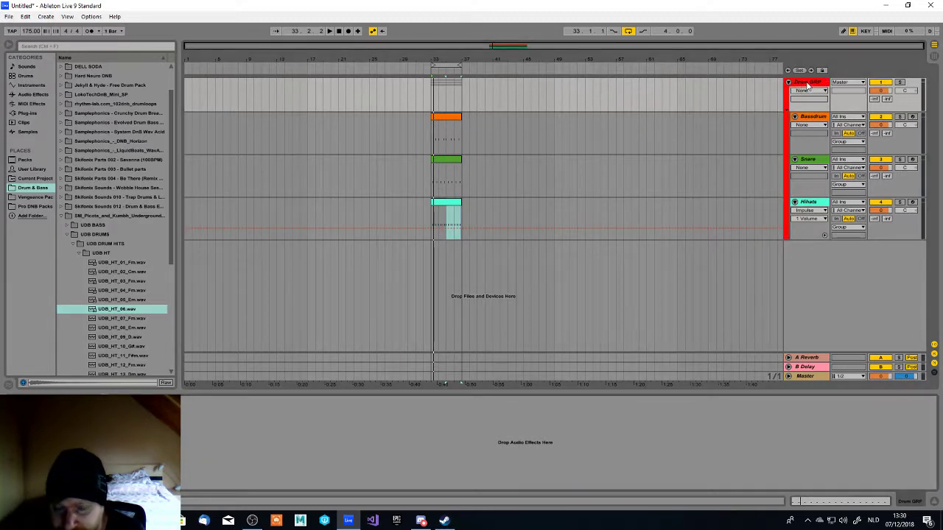
left_click(30, 94)
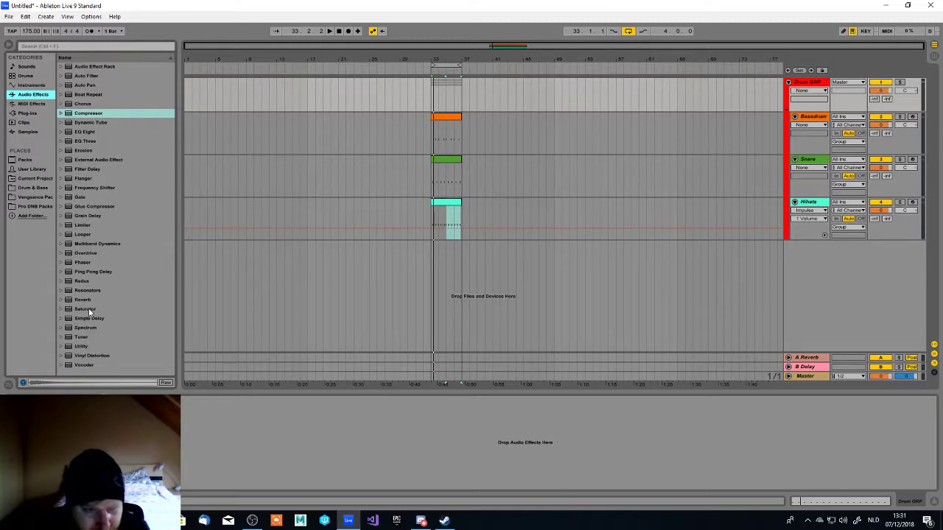
left_click(85, 253)
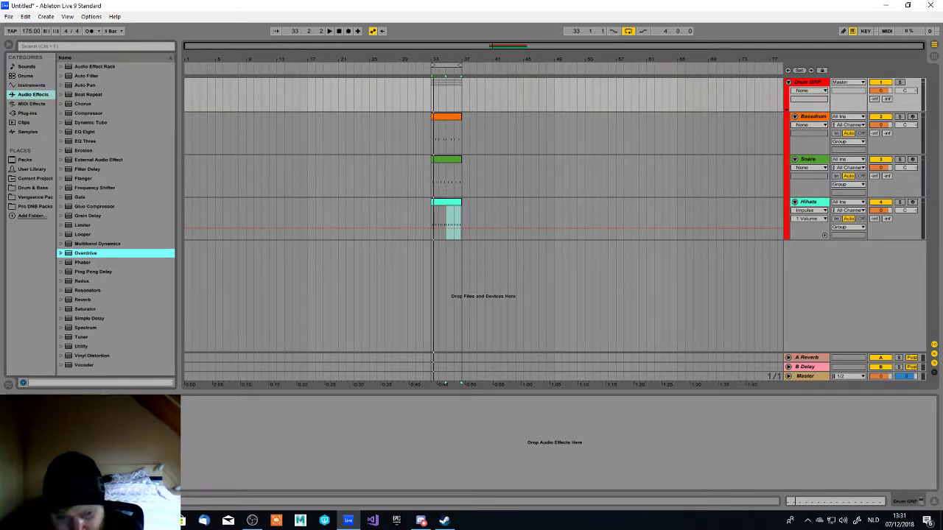
key("space")
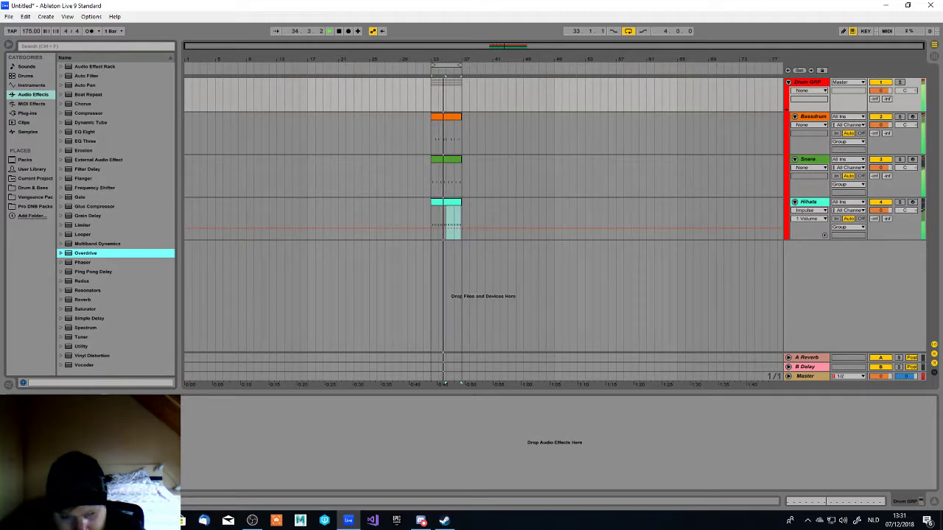
key("space")
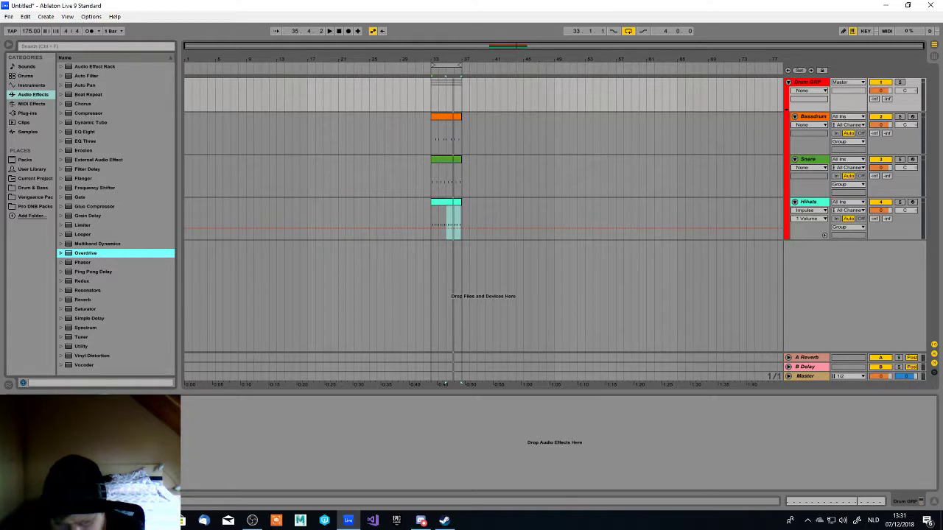
key("Return")
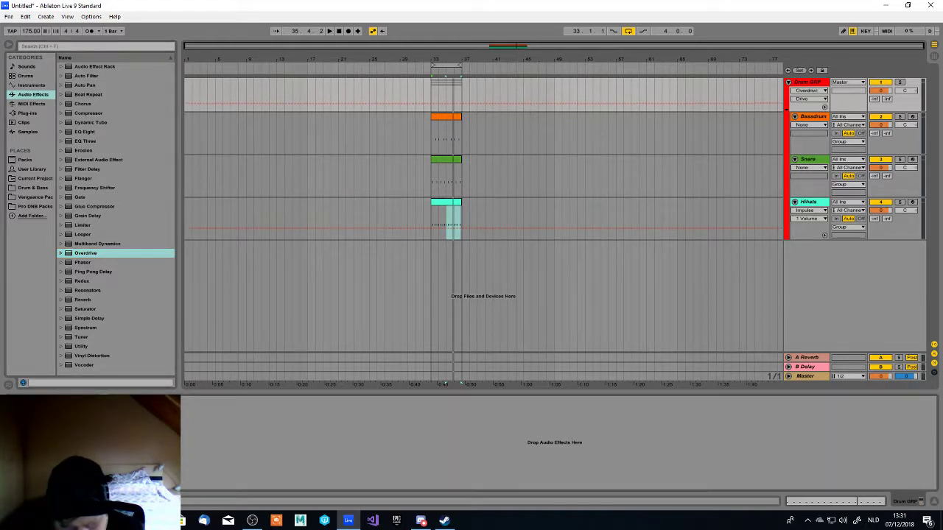
- Play back the looped drum beat with Overdrive on the Drum GRP track
key("space")
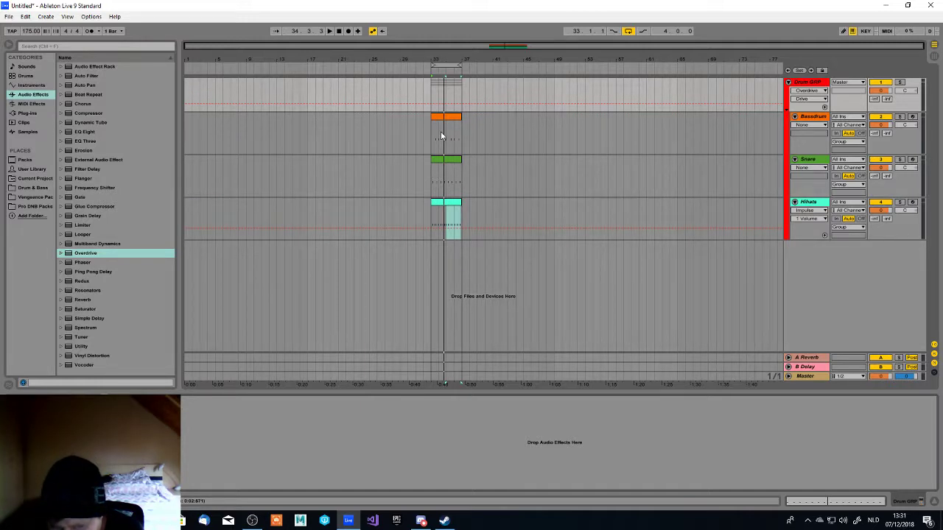
key("space")
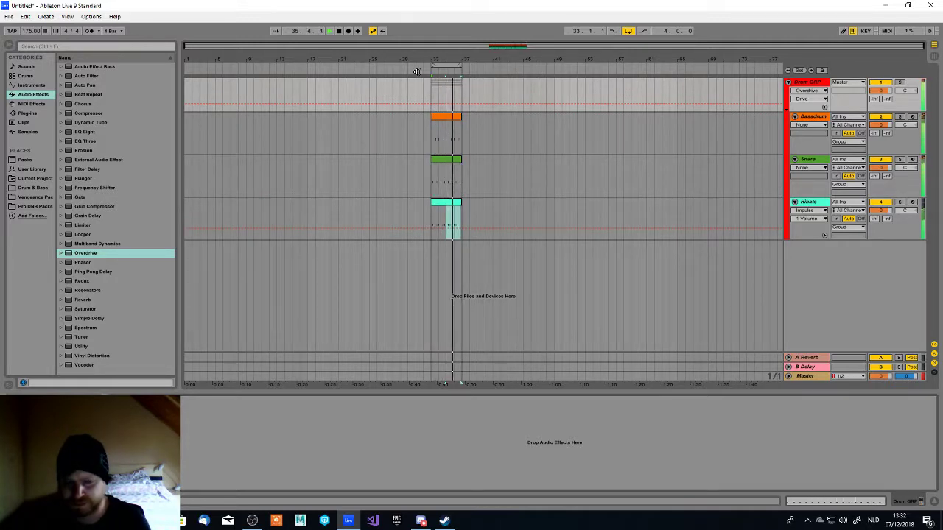
key("space")
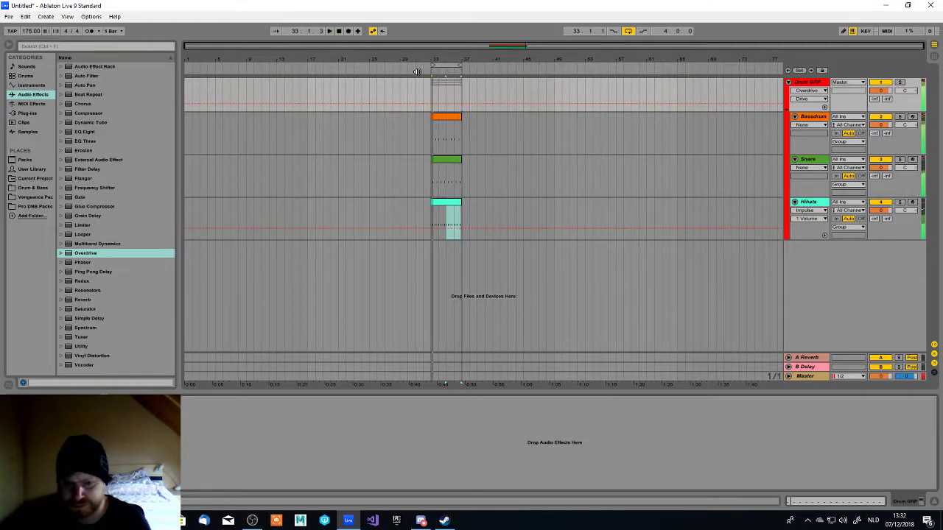